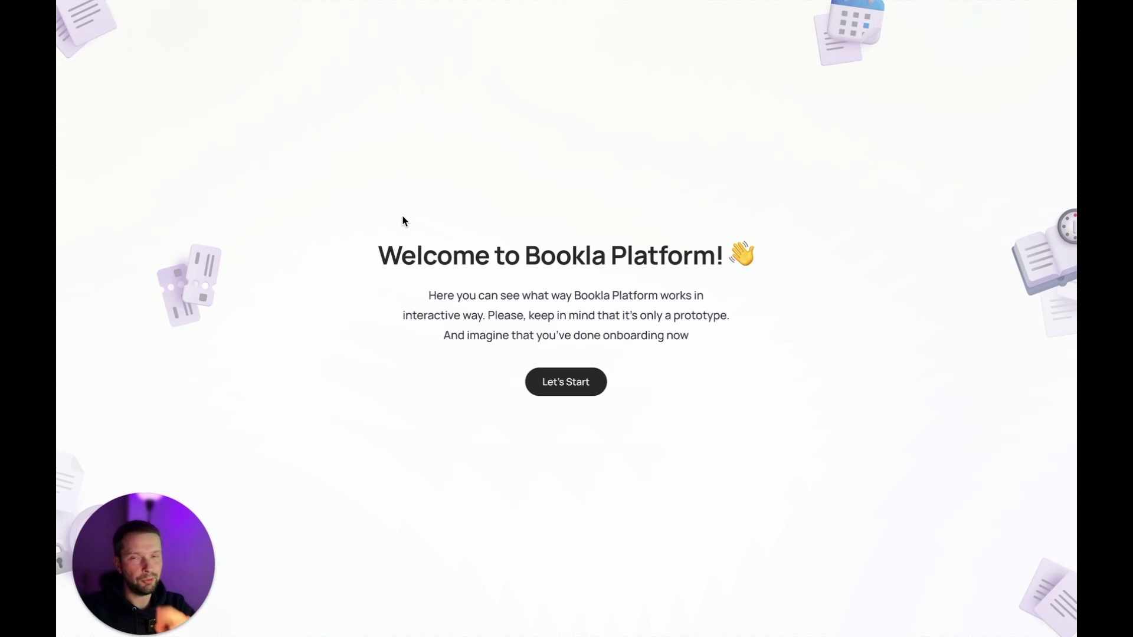
Create the company 'Sport Center' with location Sigulda, Latvia
{"action": "left_click", "coordinate": [551, 385]}
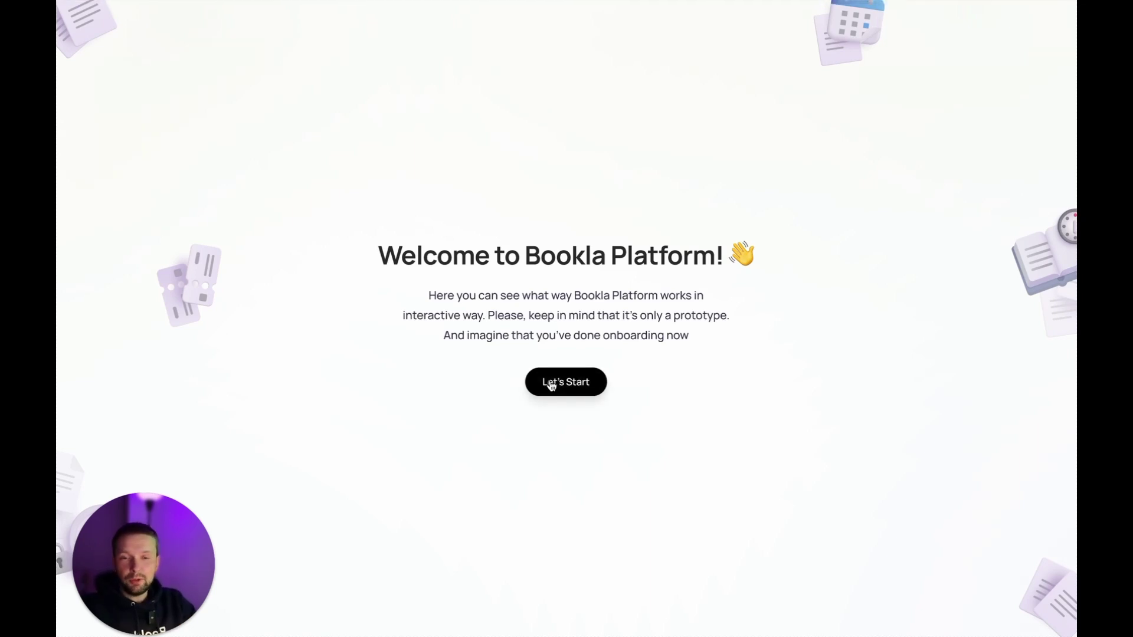
{"action": "left_click", "coordinate": [550, 384]}
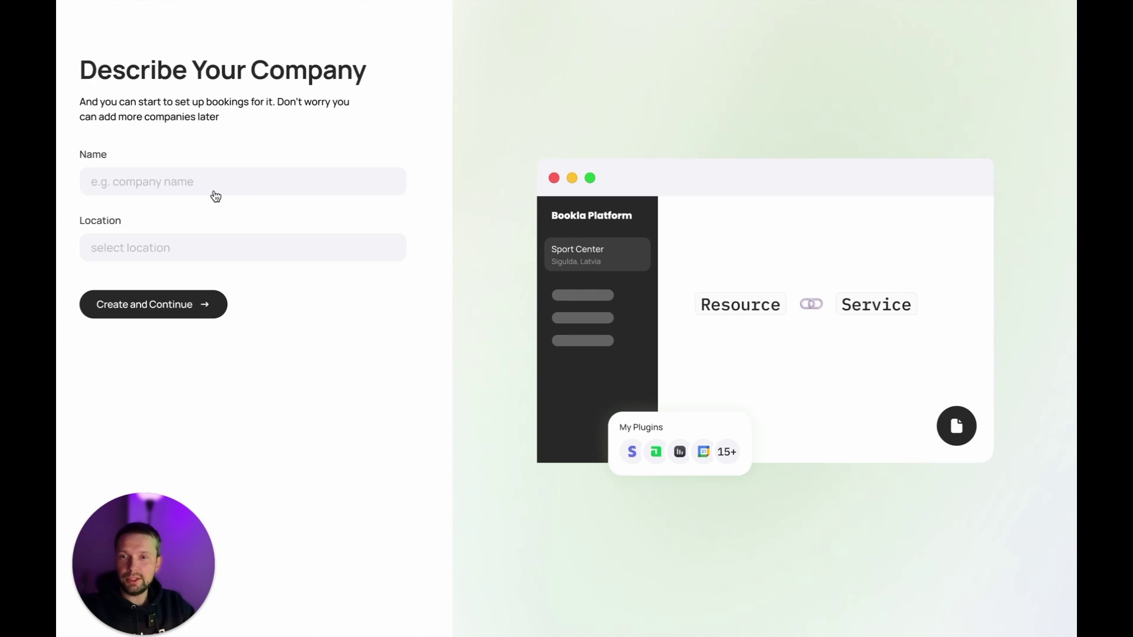
{"action": "left_click", "coordinate": [144, 187]}
{"action": "type", "text": "Sport Center"}
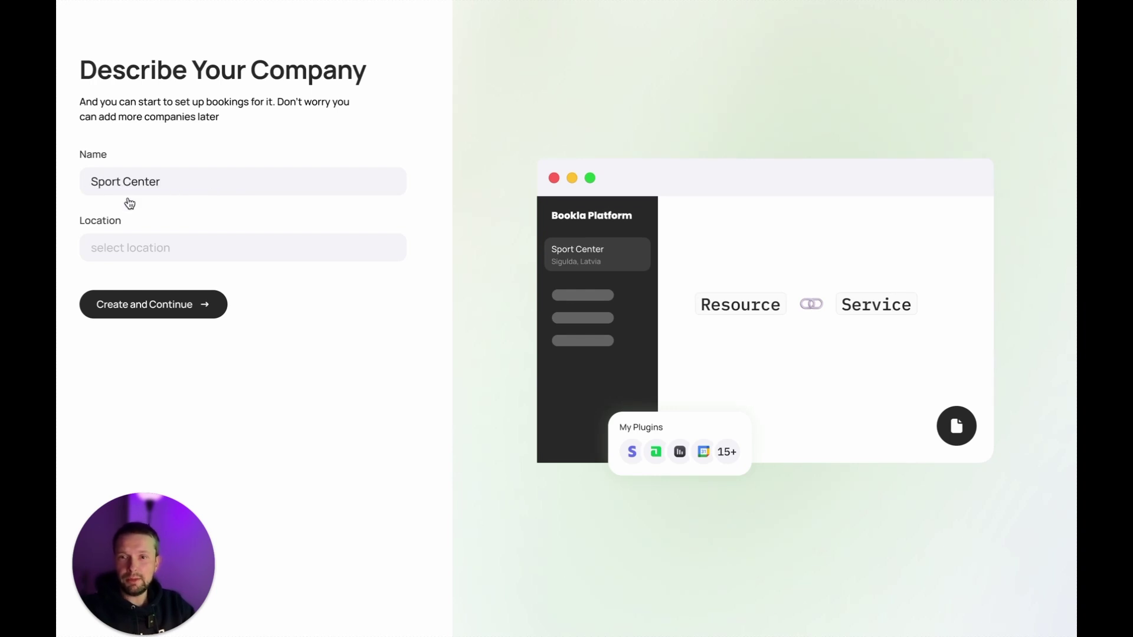
{"action": "left_click", "coordinate": [127, 248]}
{"action": "type", "text": "Sigulda, Latvia"}
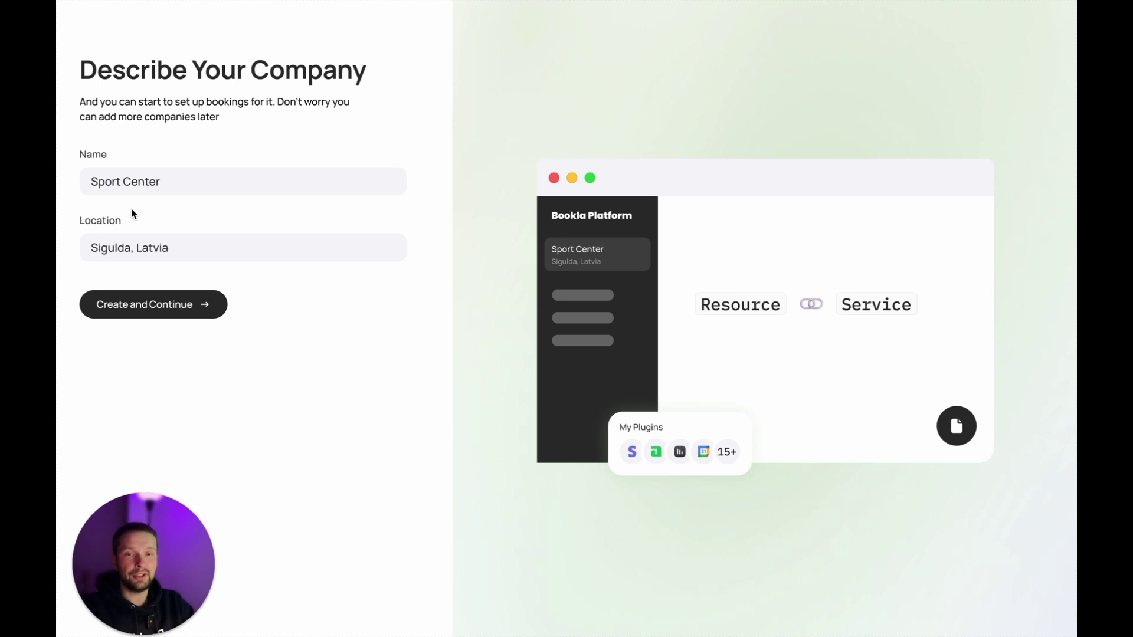
{"action": "left_click", "coordinate": [143, 311]}
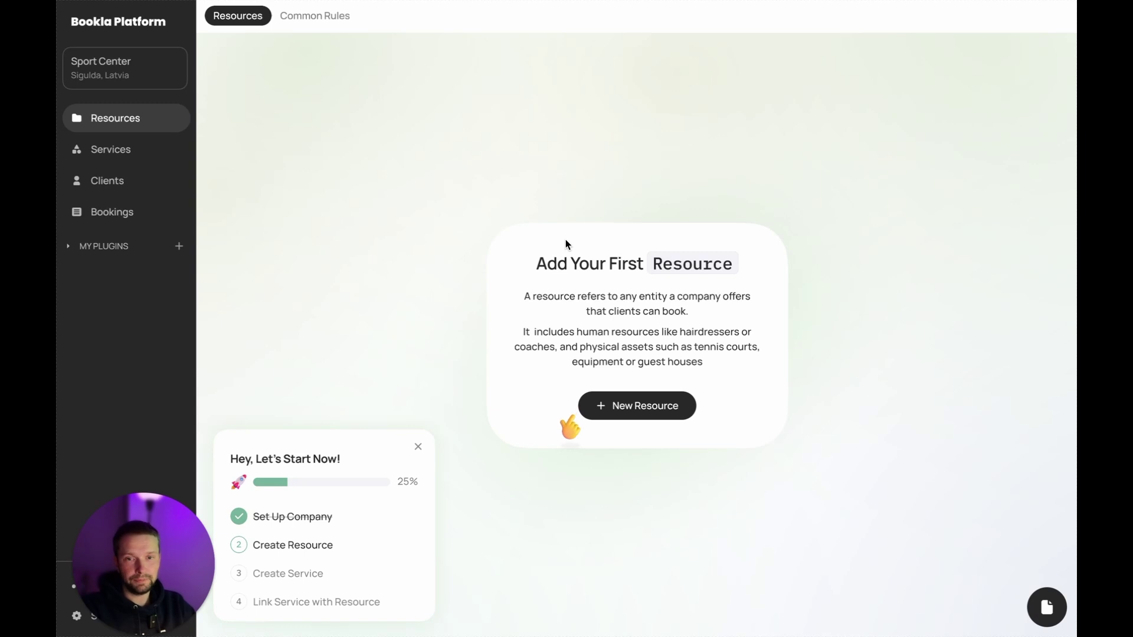
Add the staff member by name as the first resource, then go to Services
{"action": "left_click", "coordinate": [619, 405]}
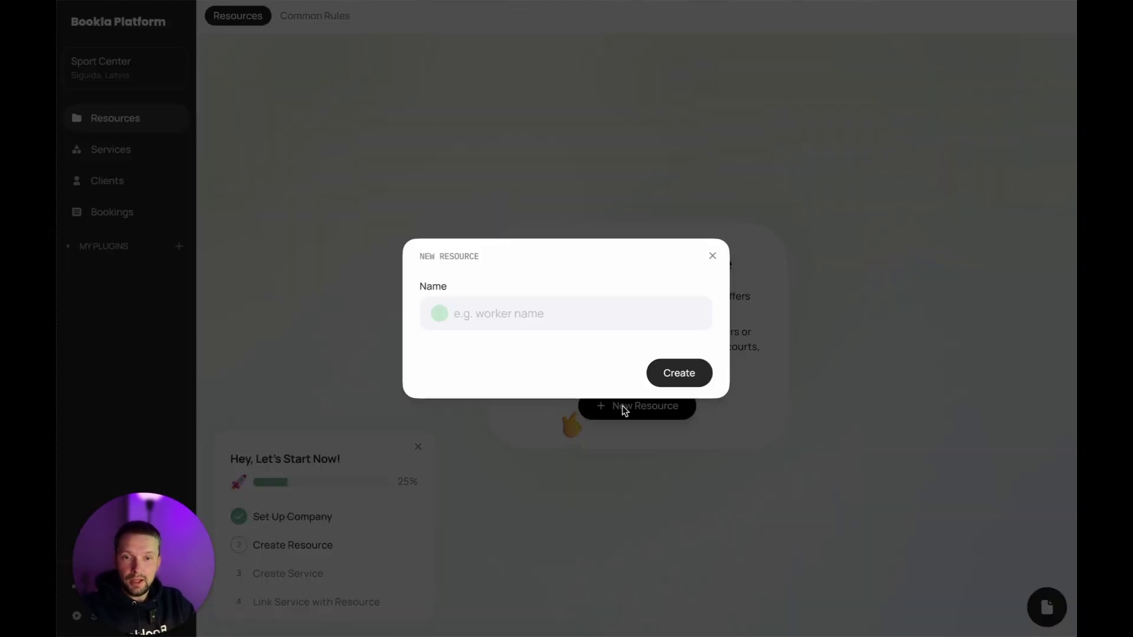
{"action": "left_click", "coordinate": [516, 313]}
{"action": "type", "text": "Jennifer"}
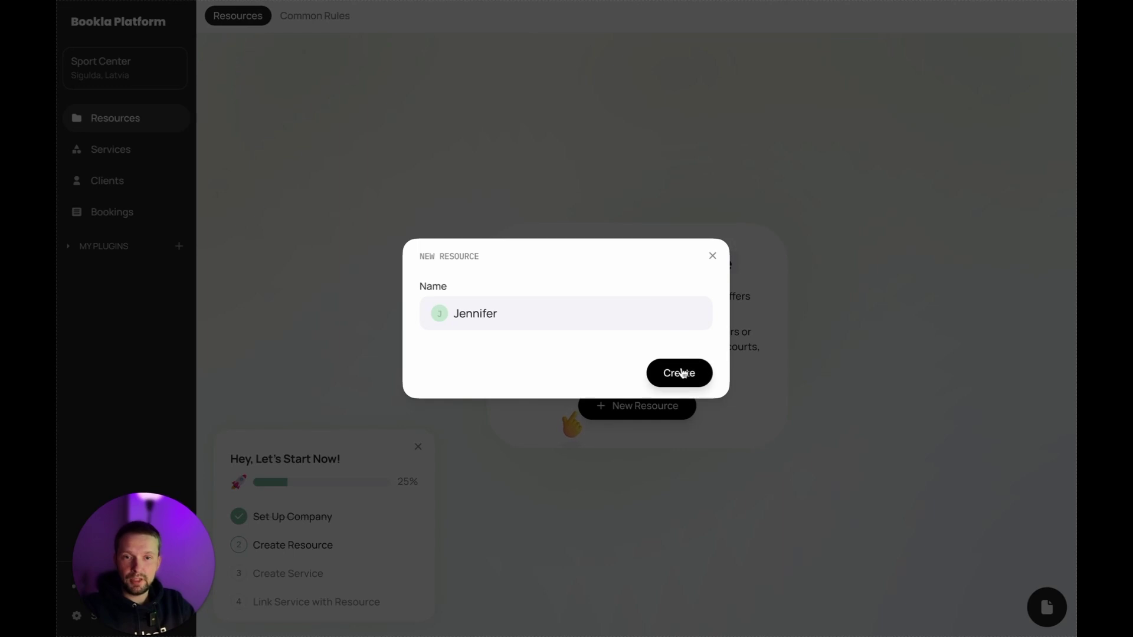
{"action": "left_click", "coordinate": [679, 374]}
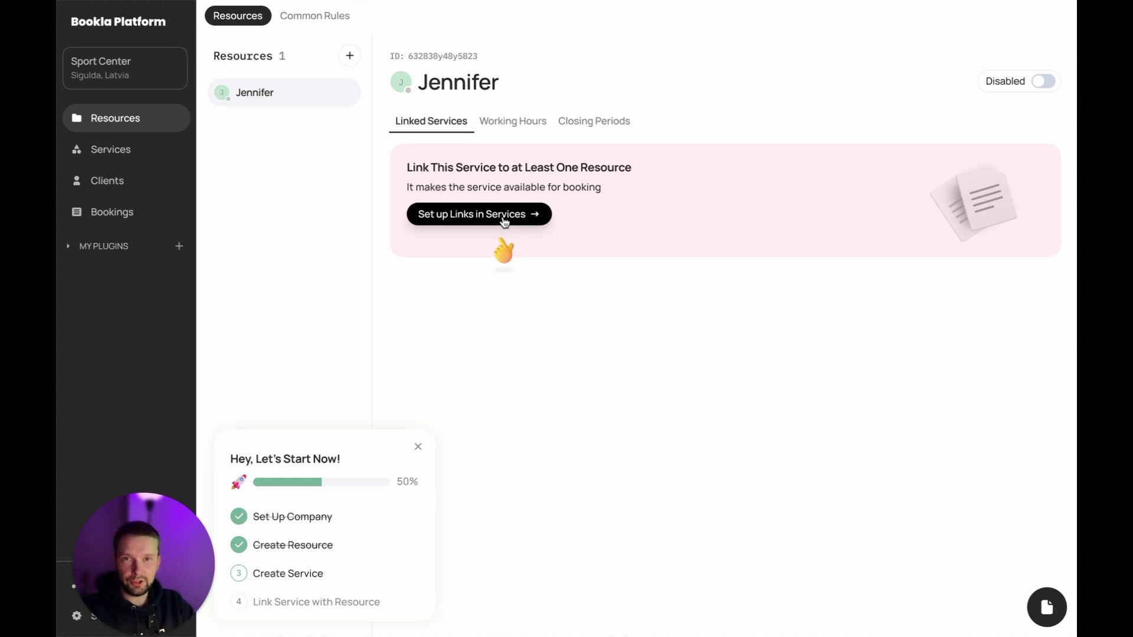
{"action": "left_click", "coordinate": [505, 220]}
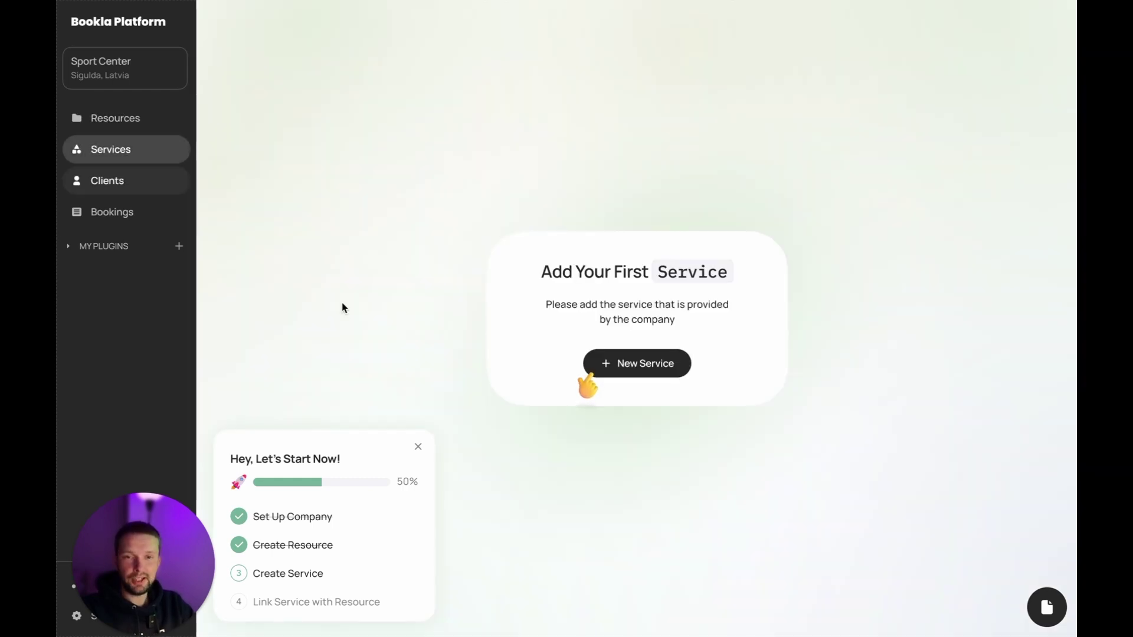
Create a fixed-type service named 'Lesson' with a 1h duration
{"action": "left_click", "coordinate": [657, 365]}
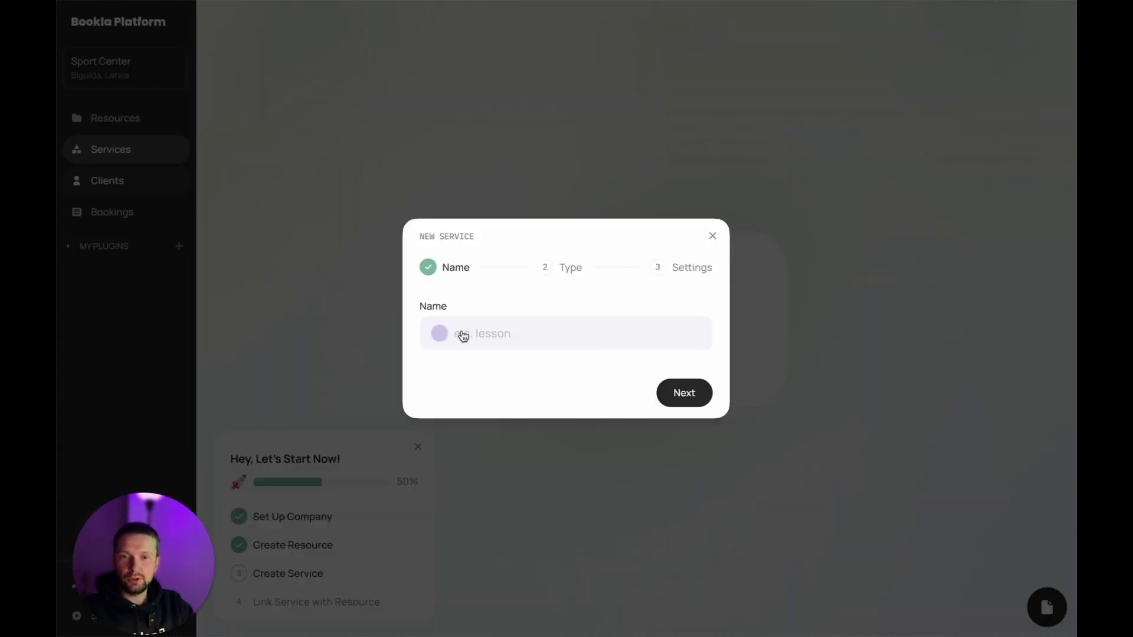
{"action": "type", "text": "Lesson"}
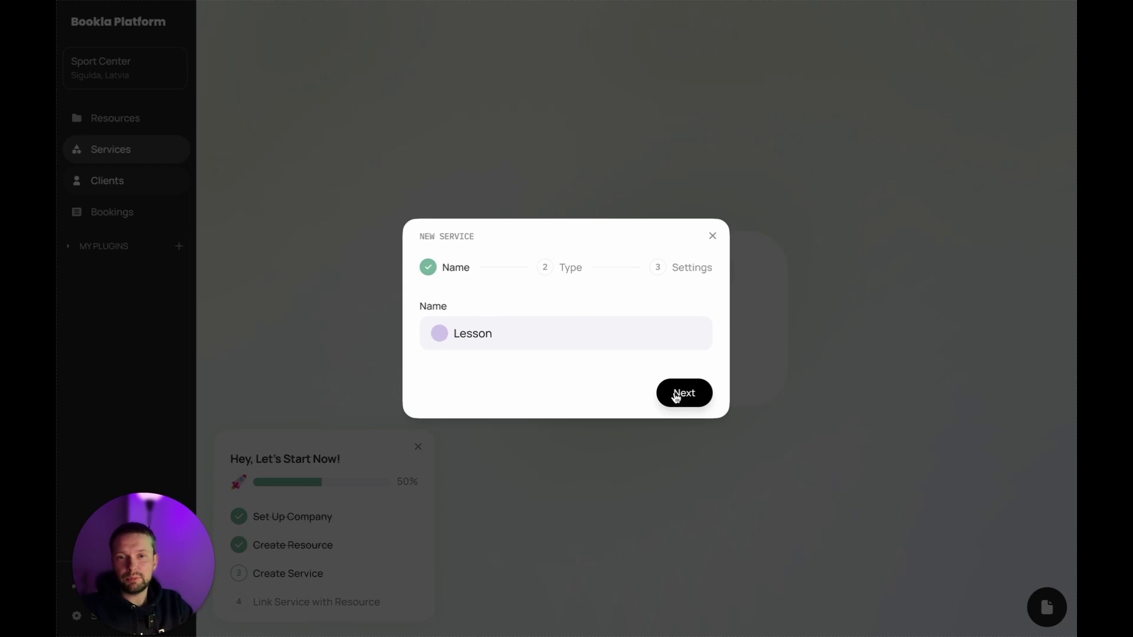
{"action": "left_click", "coordinate": [677, 394]}
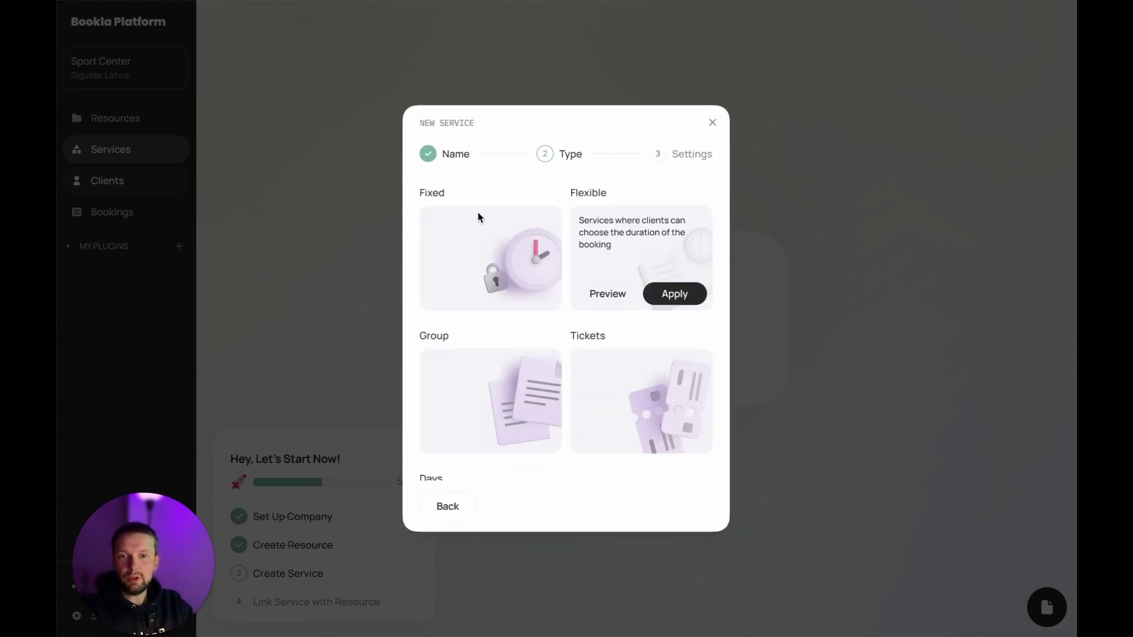
{"action": "mouse_move", "coordinate": [490, 248]}
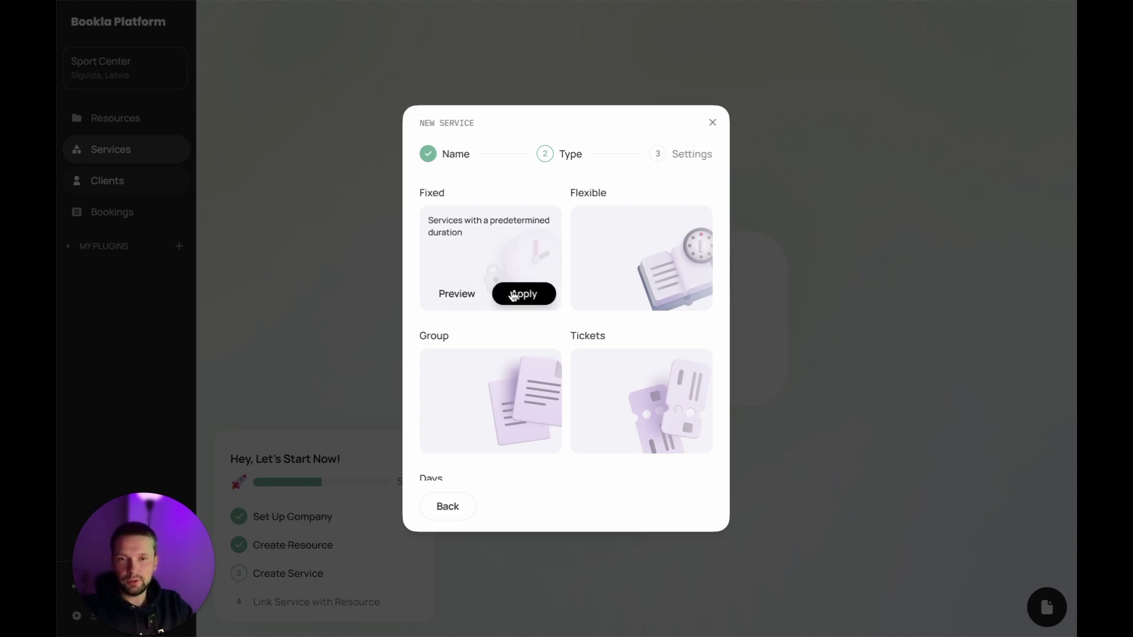
{"action": "left_click", "coordinate": [513, 294]}
{"action": "left_click", "coordinate": [452, 220]}
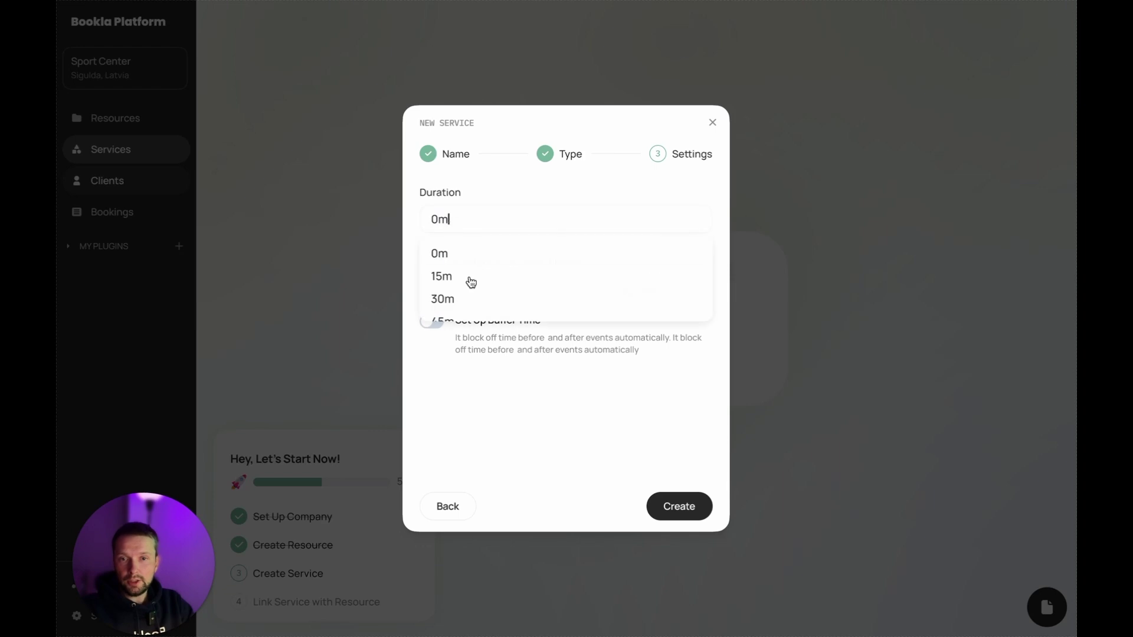
{"action": "scroll", "coordinate": [470, 285], "scroll_direction": "down", "scroll_amount": 1}
{"action": "left_click", "coordinate": [445, 293]}
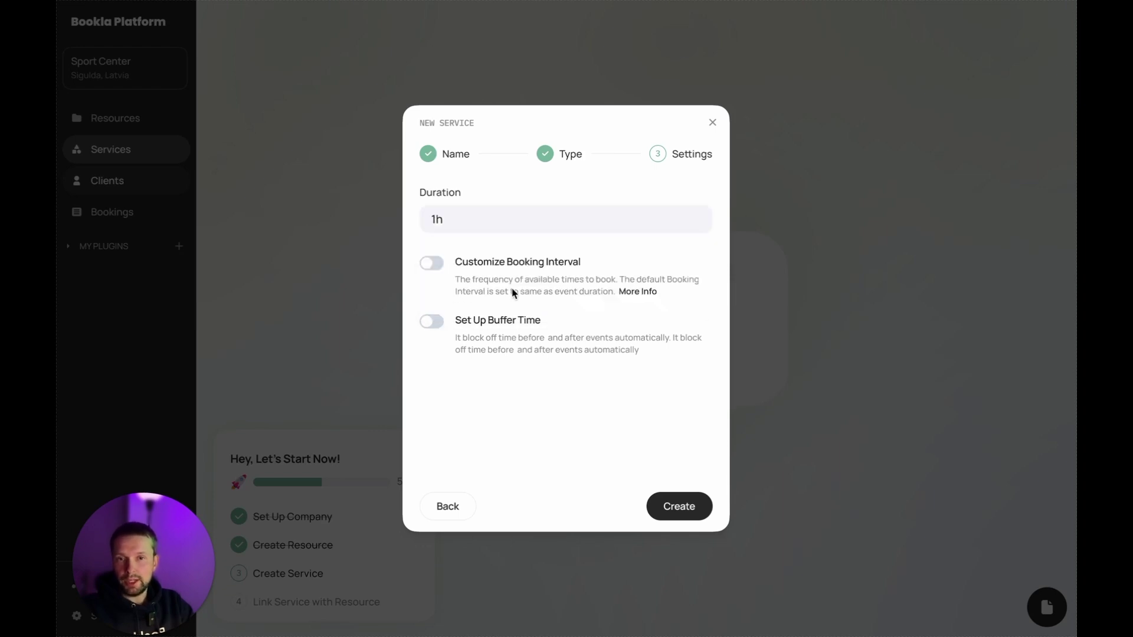
{"action": "left_click", "coordinate": [684, 510]}
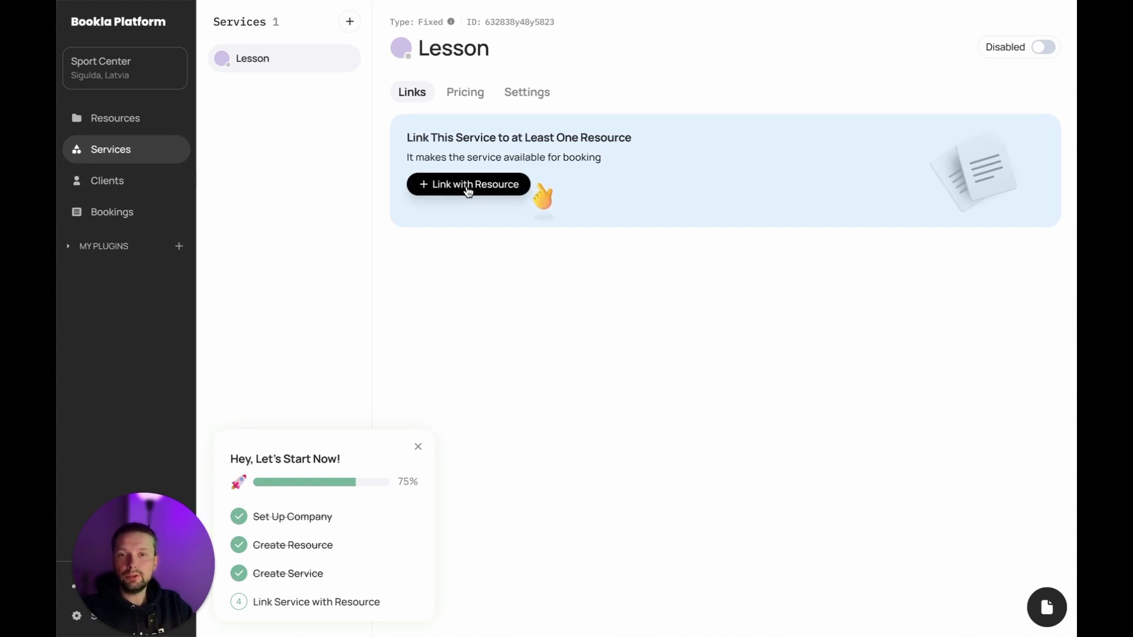
Link the Lesson service to the staff resource and return to that resource
{"action": "left_click", "coordinate": [468, 187]}
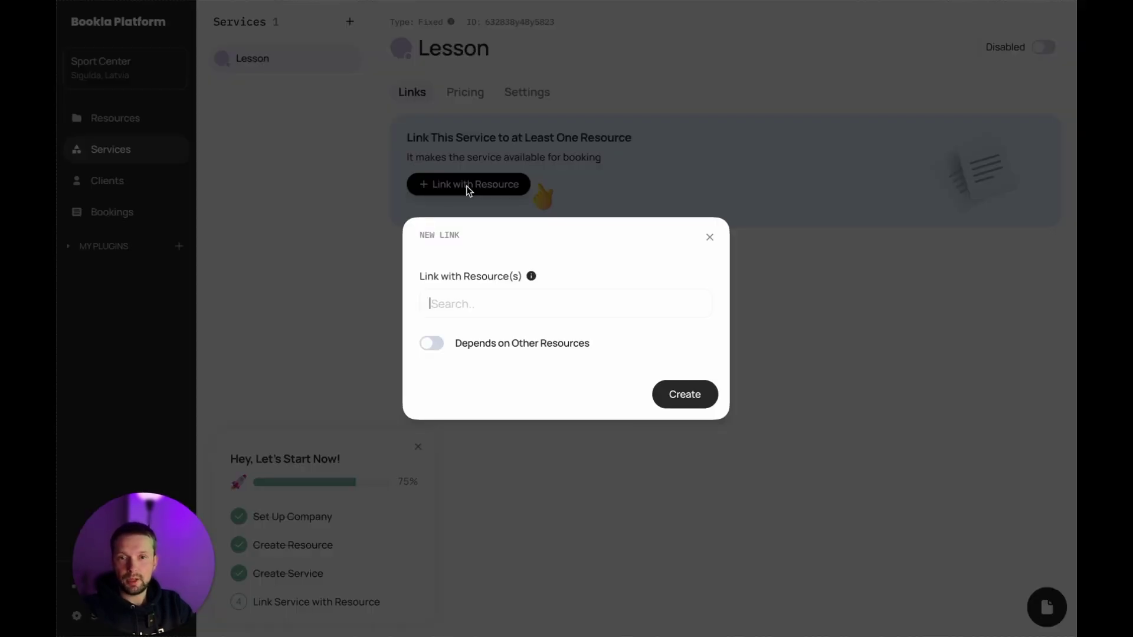
{"action": "left_click", "coordinate": [471, 311]}
{"action": "left_click", "coordinate": [469, 310]}
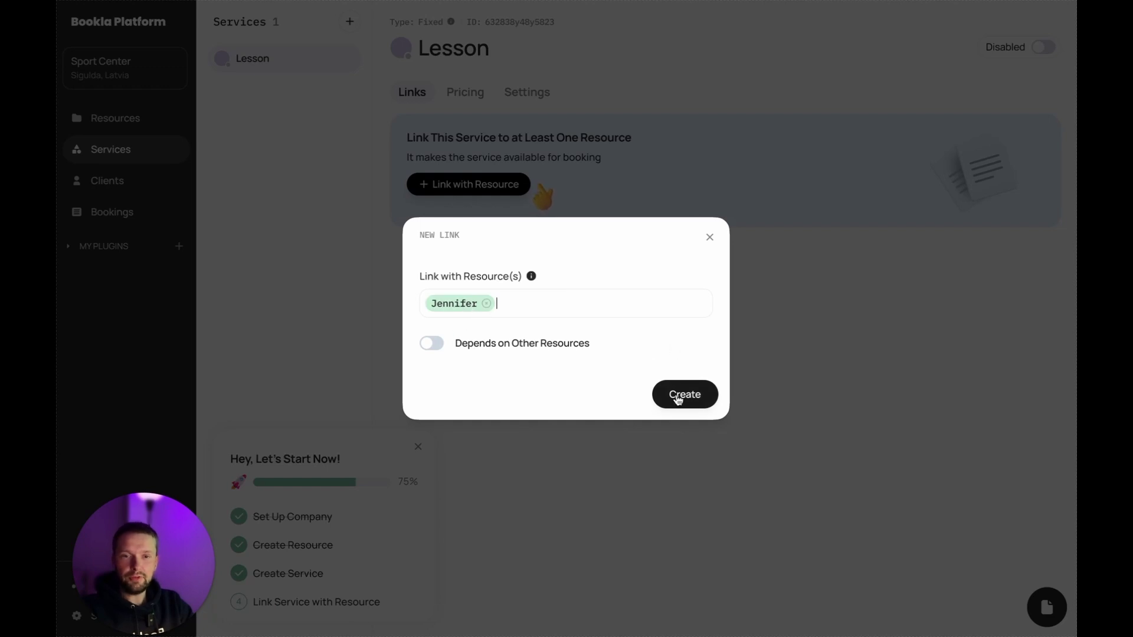
{"action": "left_click", "coordinate": [677, 400]}
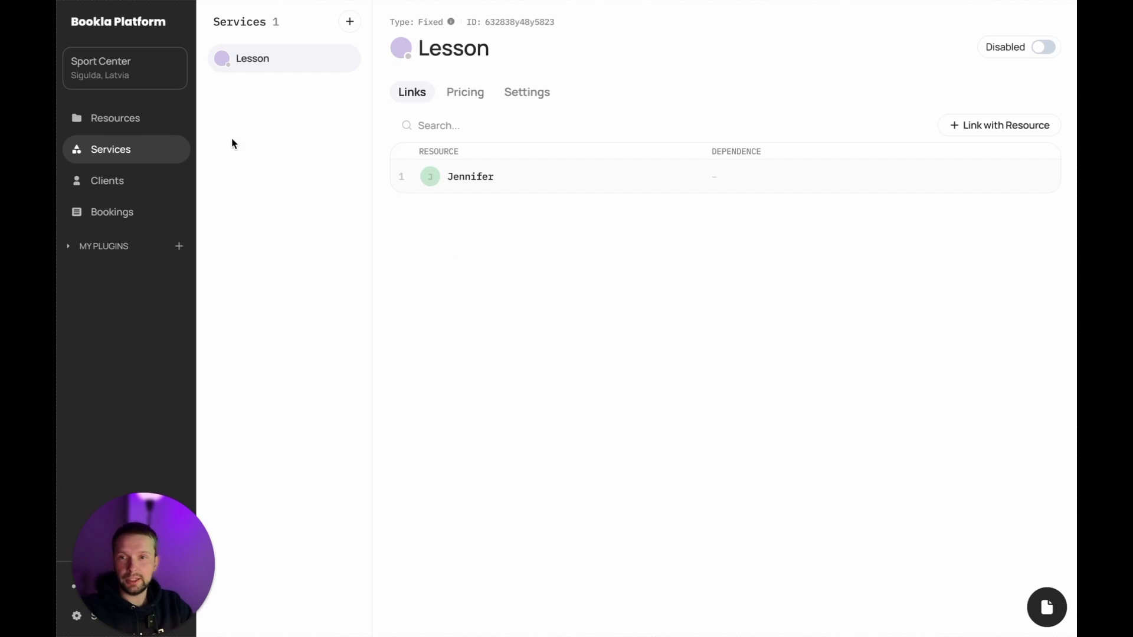
{"action": "left_click", "coordinate": [146, 122]}
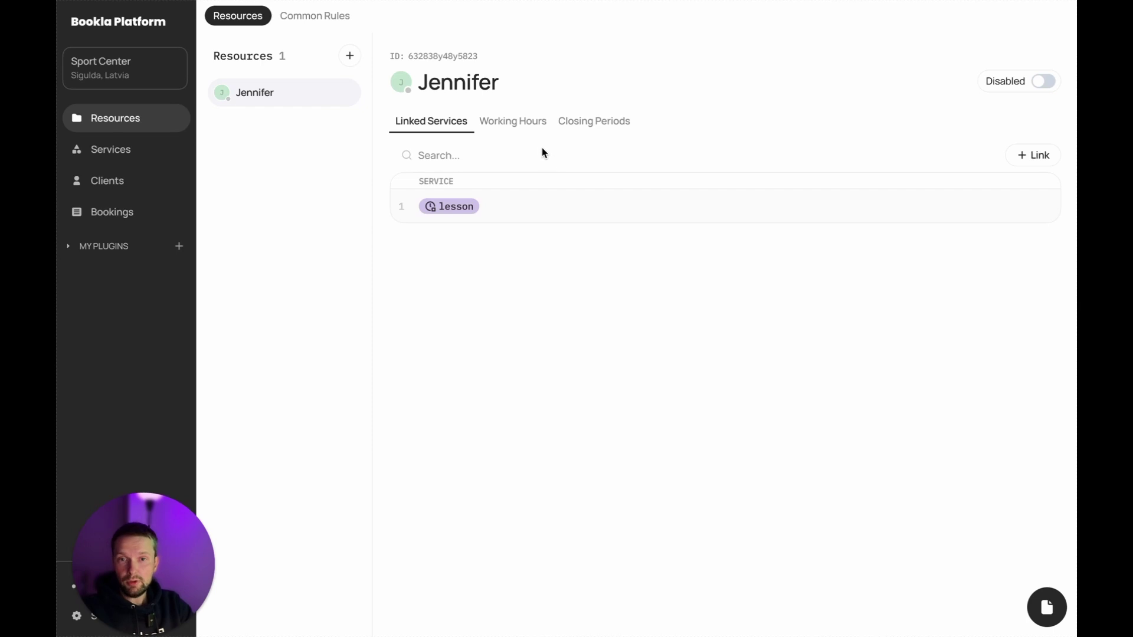
Start a Monday–Friday working-hours rule with a 09:00–14:00 range
{"action": "left_click", "coordinate": [518, 126]}
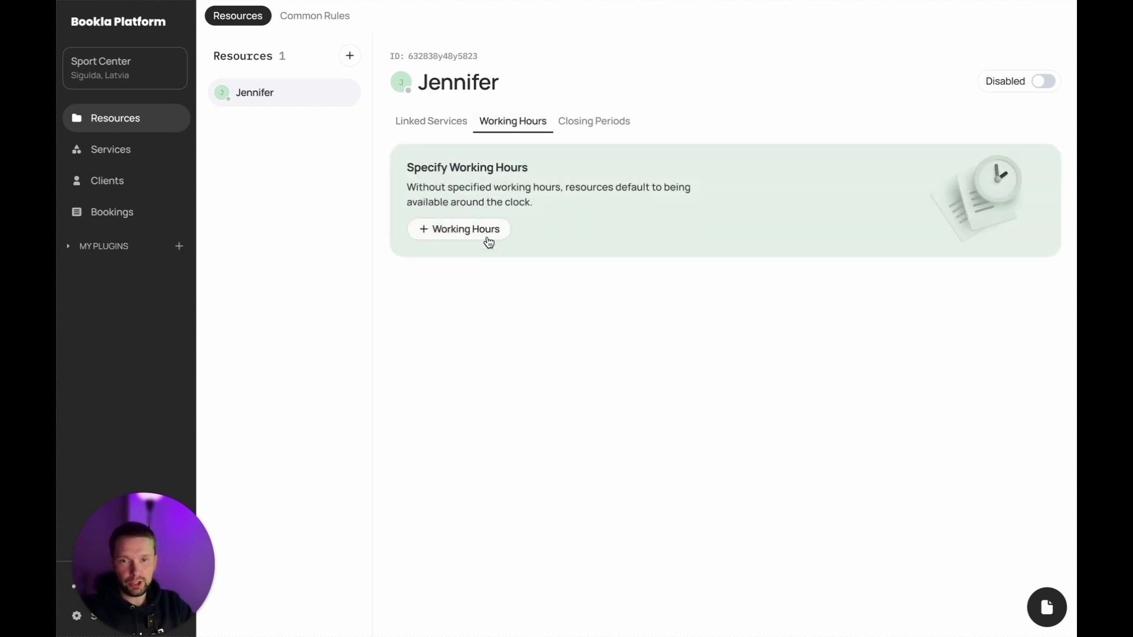
{"action": "left_click", "coordinate": [488, 234]}
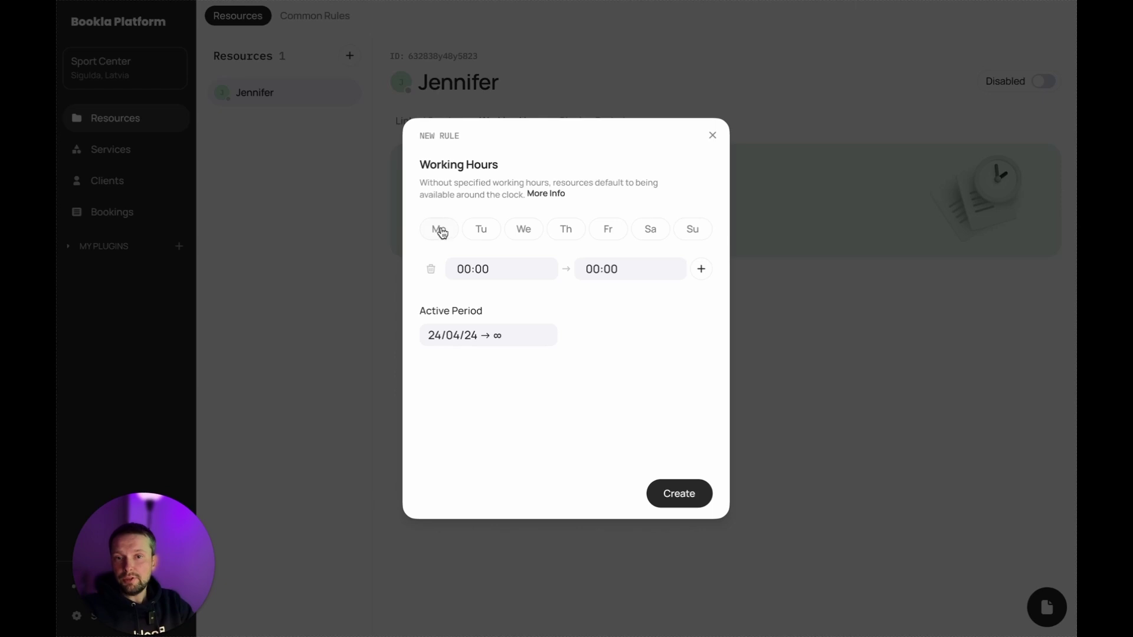
{"action": "left_click", "coordinate": [439, 233]}
{"action": "left_click", "coordinate": [486, 234]}
{"action": "left_click", "coordinate": [522, 235]}
{"action": "left_click", "coordinate": [580, 235]}
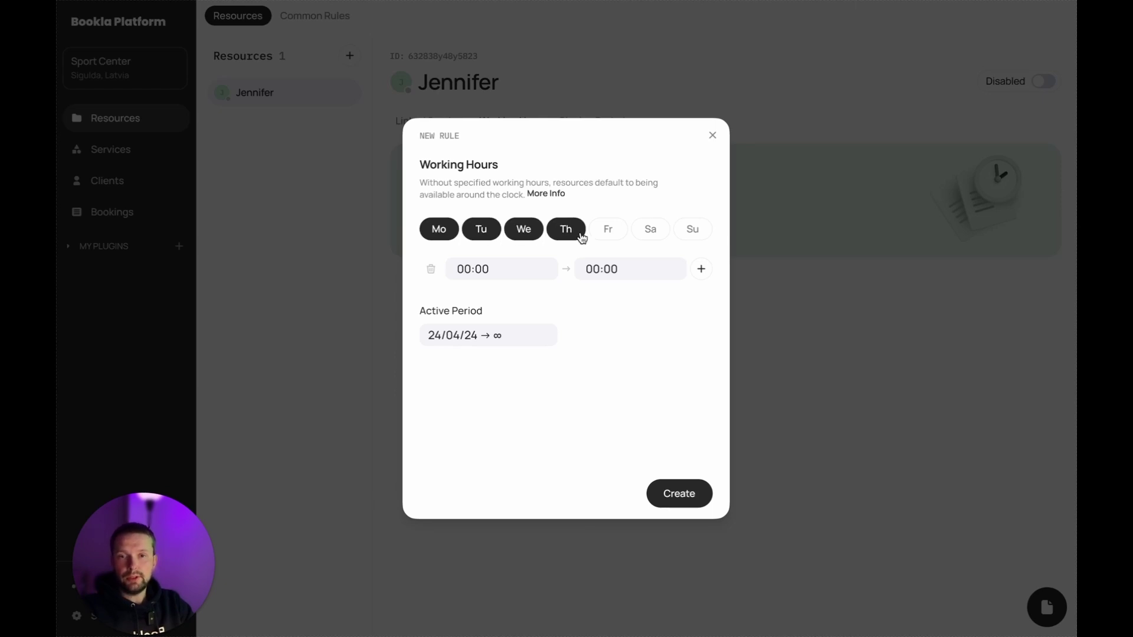
{"action": "left_click", "coordinate": [610, 235]}
{"action": "left_click", "coordinate": [518, 272]}
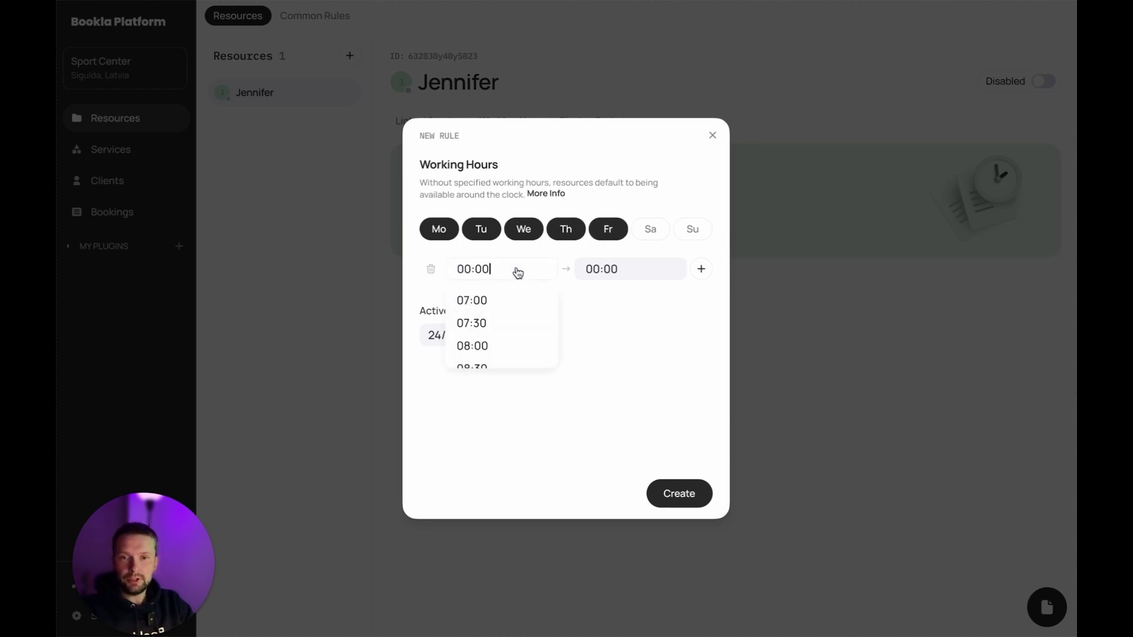
{"action": "scroll", "coordinate": [498, 331], "scroll_direction": "down", "scroll_amount": 2}
{"action": "left_click", "coordinate": [481, 344]}
{"action": "left_click", "coordinate": [614, 271]}
{"action": "scroll", "coordinate": [610, 346], "scroll_direction": "down", "scroll_amount": 3}
{"action": "scroll", "coordinate": [613, 346], "scroll_direction": "down", "scroll_amount": 3}
{"action": "left_click", "coordinate": [613, 324]}
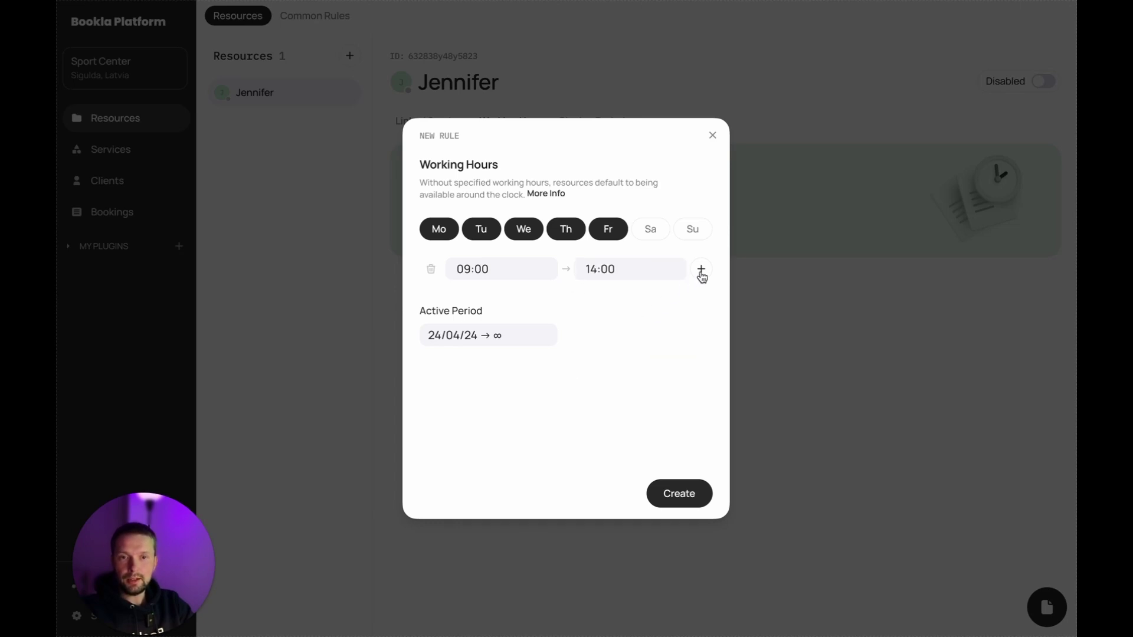
Add a second 17:00–20:00 range and create the working-hours rule
{"action": "left_click", "coordinate": [701, 269]}
{"action": "left_click", "coordinate": [523, 304]}
{"action": "scroll", "coordinate": [518, 344], "scroll_direction": "down", "scroll_amount": 1}
{"action": "scroll", "coordinate": [518, 344], "scroll_direction": "down", "scroll_amount": 7}
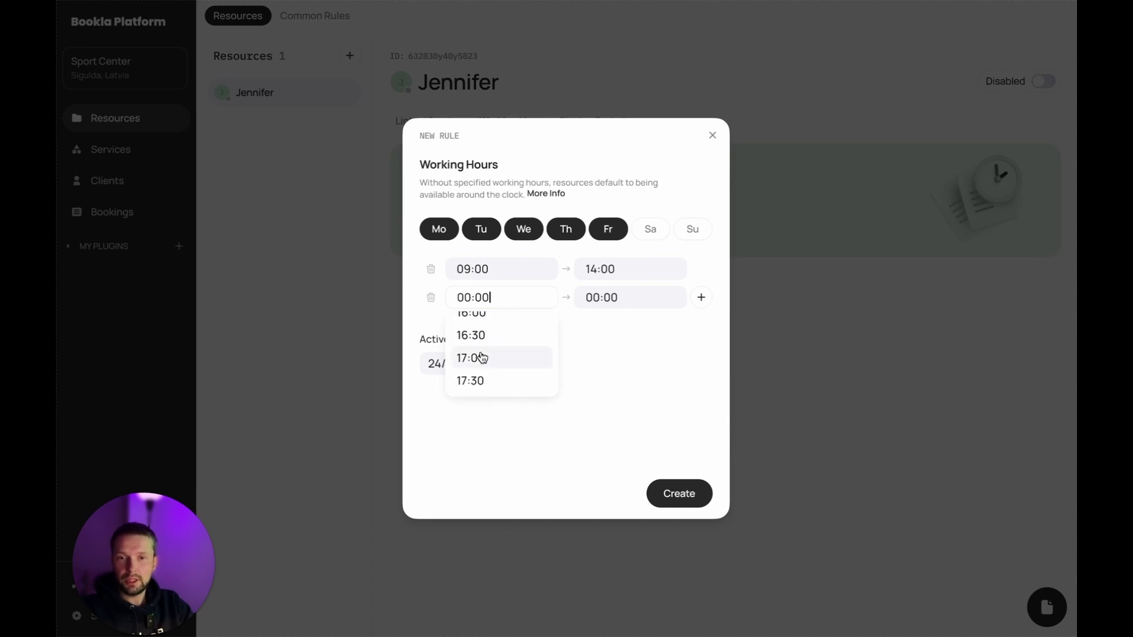
{"action": "left_click", "coordinate": [480, 358]}
{"action": "left_click", "coordinate": [609, 299]}
{"action": "scroll", "coordinate": [601, 366], "scroll_direction": "down", "scroll_amount": 4}
{"action": "scroll", "coordinate": [604, 371], "scroll_direction": "down", "scroll_amount": 8}
{"action": "scroll", "coordinate": [616, 366], "scroll_direction": "up", "scroll_amount": 1}
{"action": "left_click", "coordinate": [617, 344]}
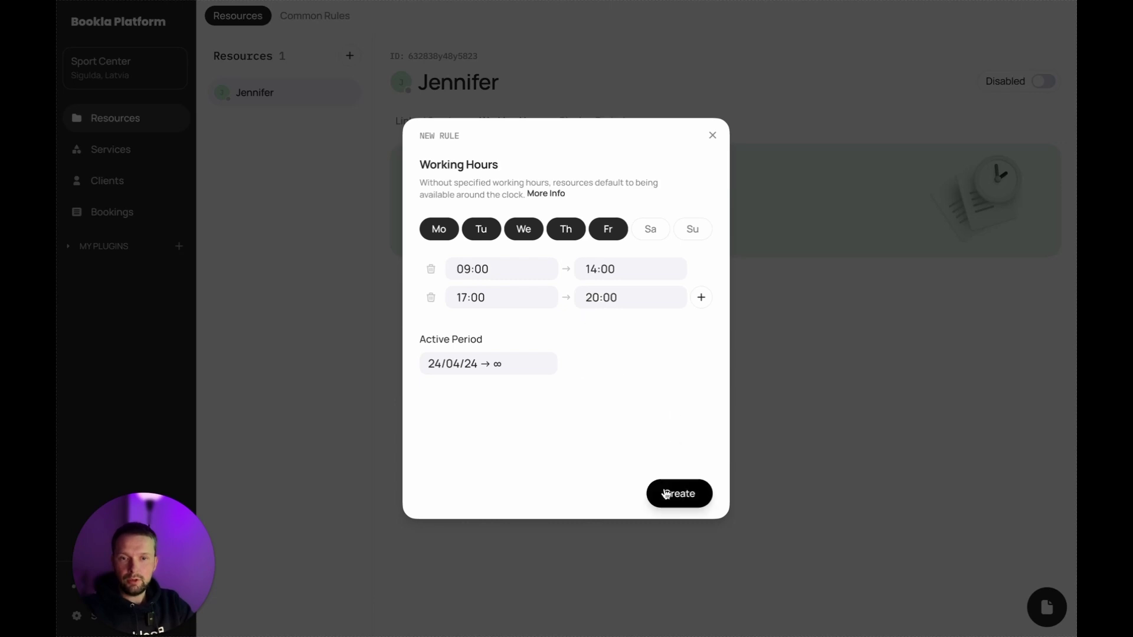
{"action": "left_click", "coordinate": [665, 492]}
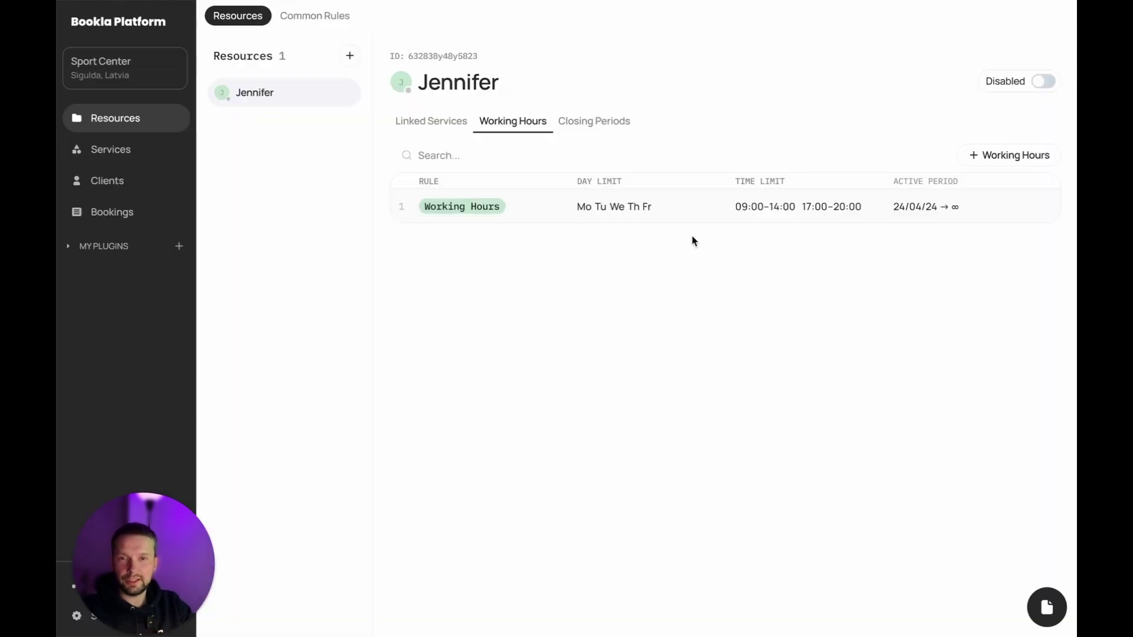
Add a Lesson price rule of €32.00 with a compared price of €65.00
{"action": "left_click", "coordinate": [128, 155]}
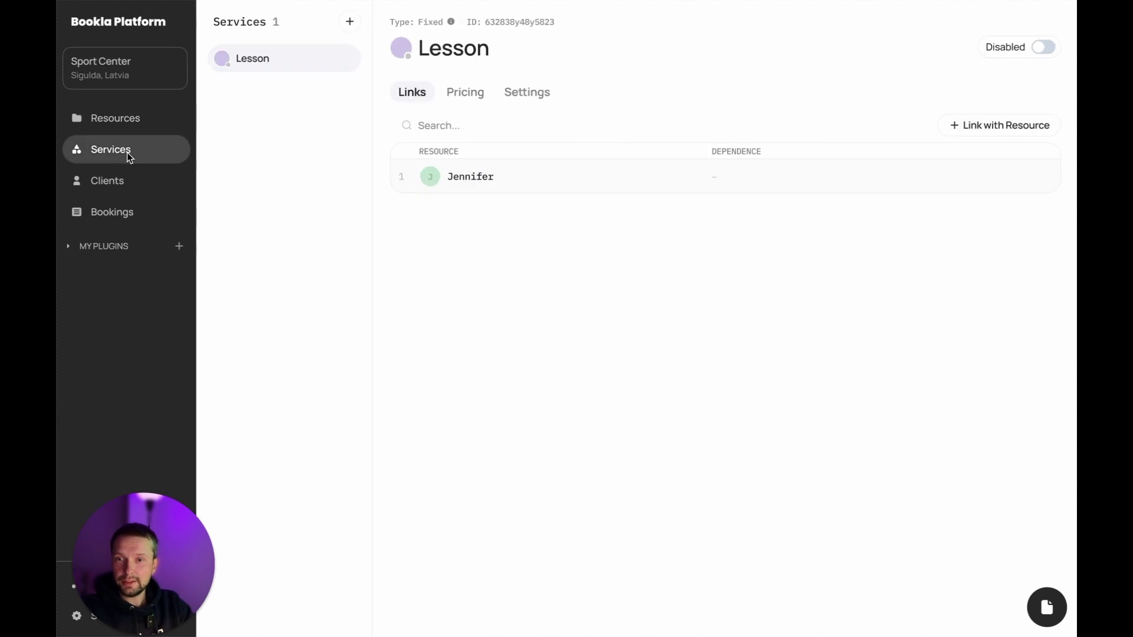
{"action": "left_click", "coordinate": [484, 99]}
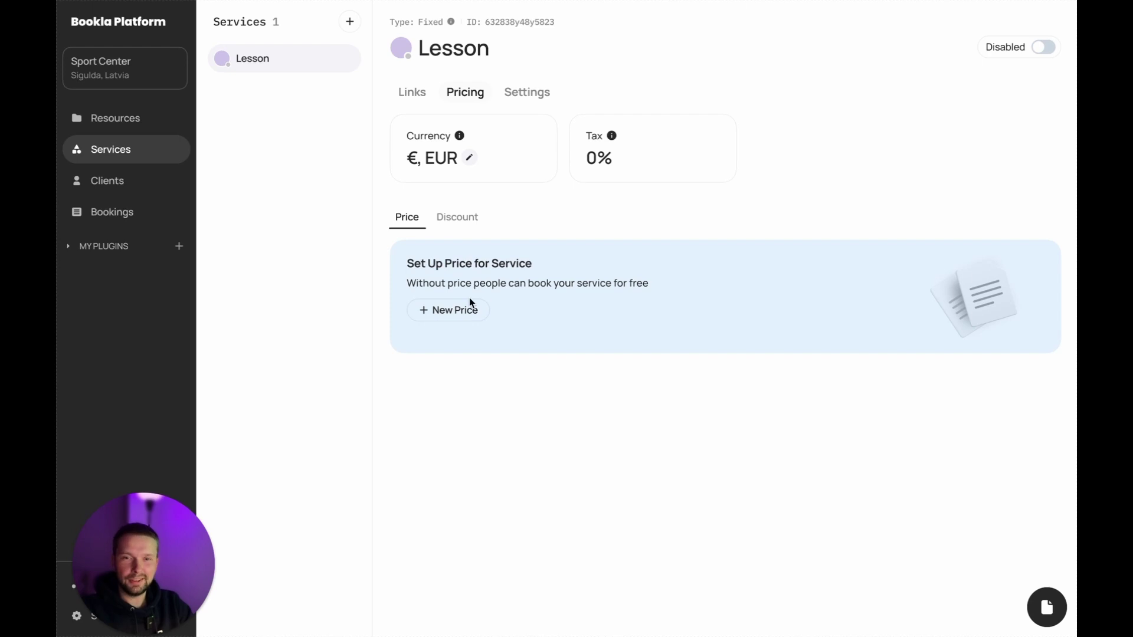
{"action": "left_click", "coordinate": [458, 312]}
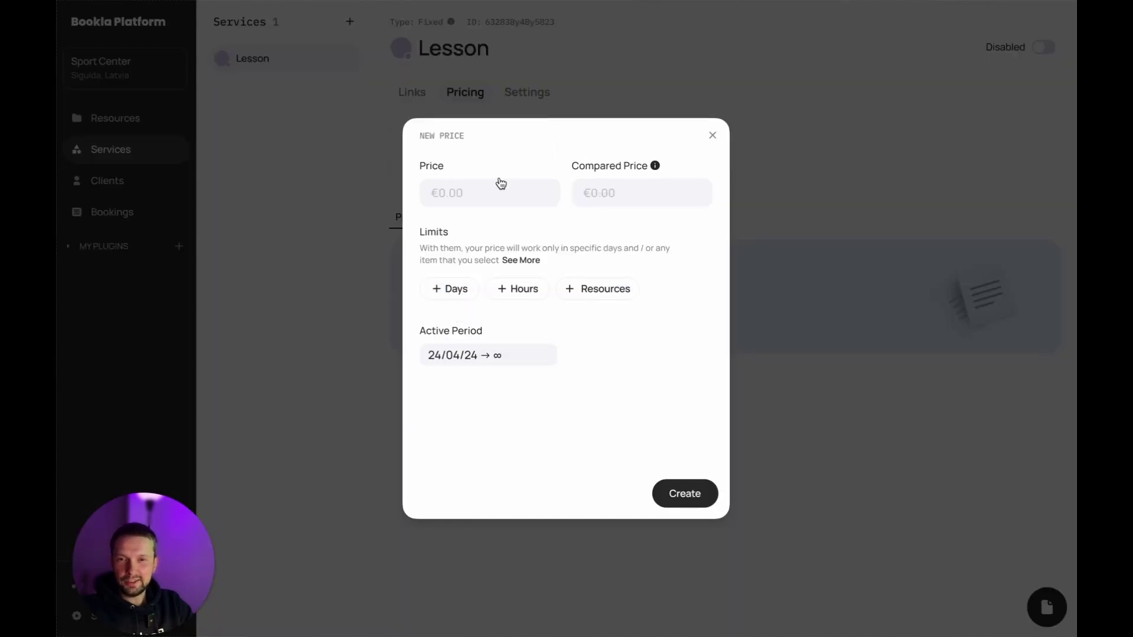
{"action": "left_click", "coordinate": [453, 193]}
{"action": "type", "text": "32"}
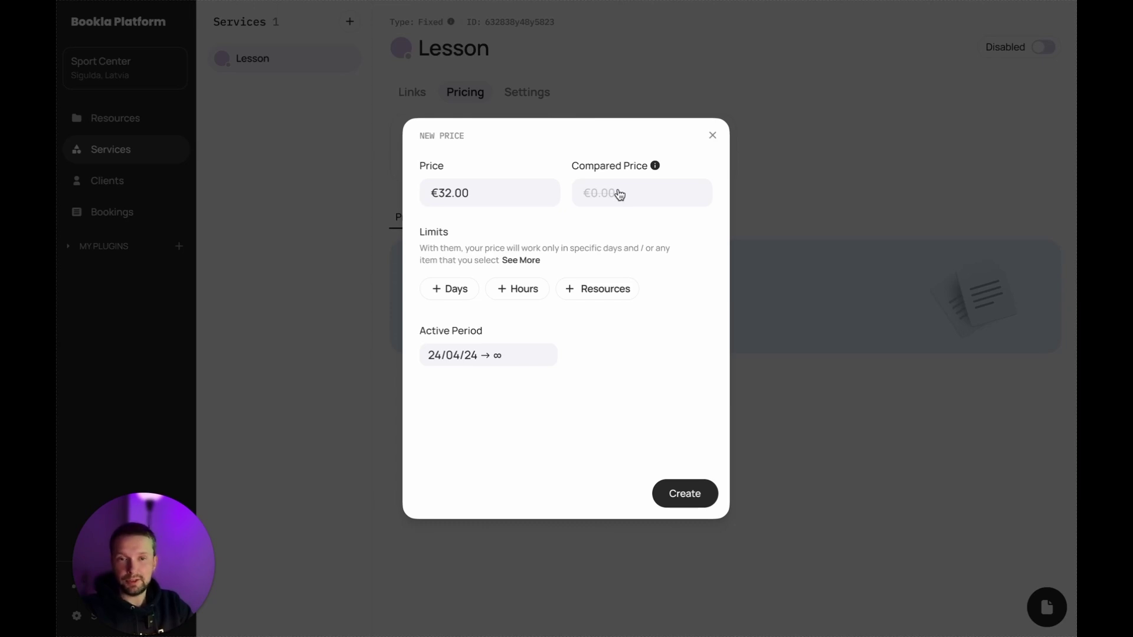
{"action": "left_click", "coordinate": [620, 195]}
{"action": "type", "text": "65"}
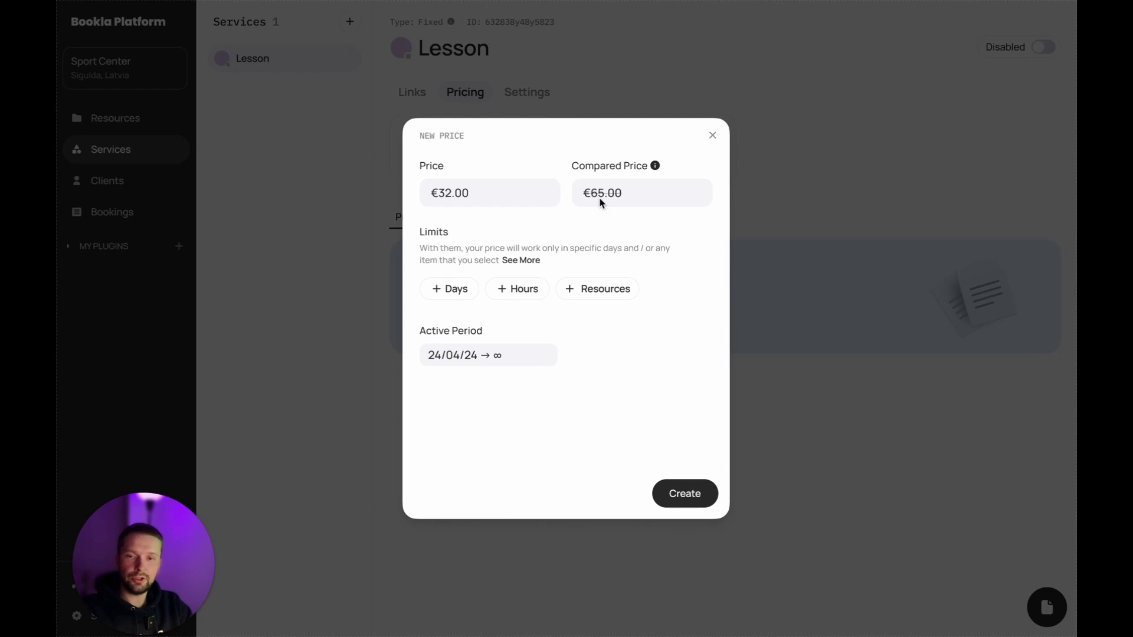
{"action": "left_click", "coordinate": [688, 494]}
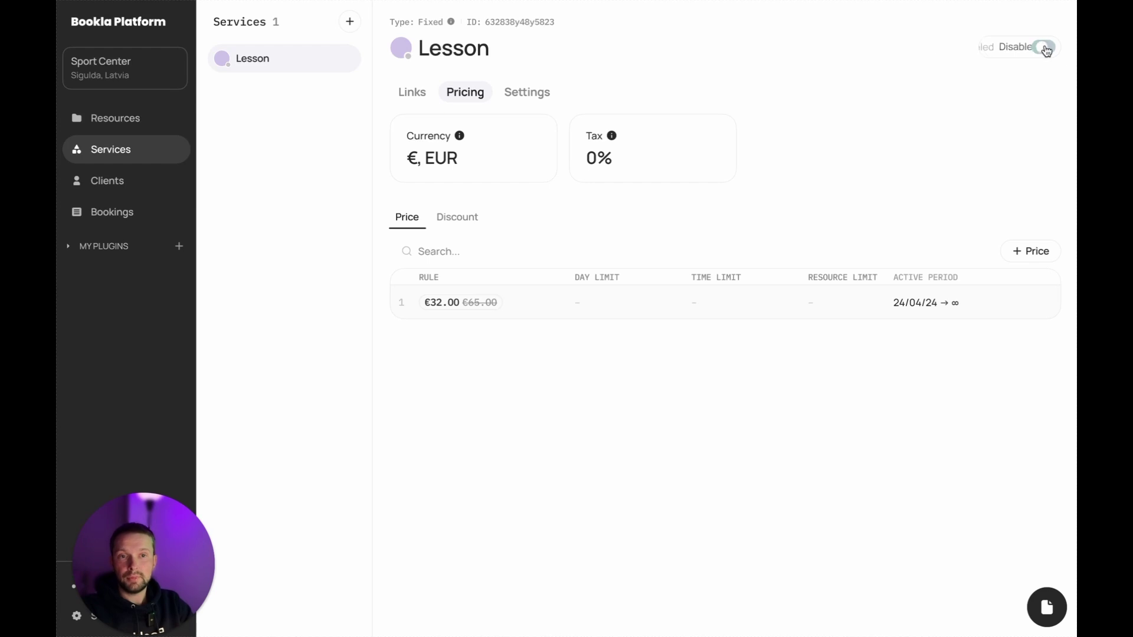
Enable the Lesson service, then enable the staff resource
{"action": "left_click", "coordinate": [1043, 47]}
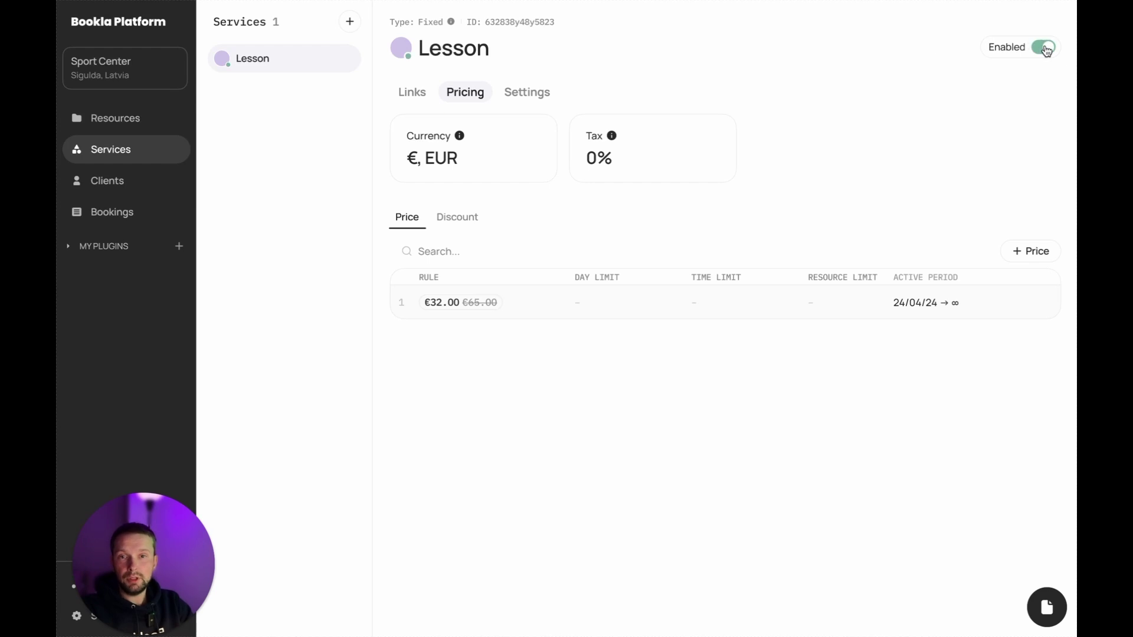
{"action": "left_click", "coordinate": [143, 125]}
{"action": "left_click", "coordinate": [1043, 83]}
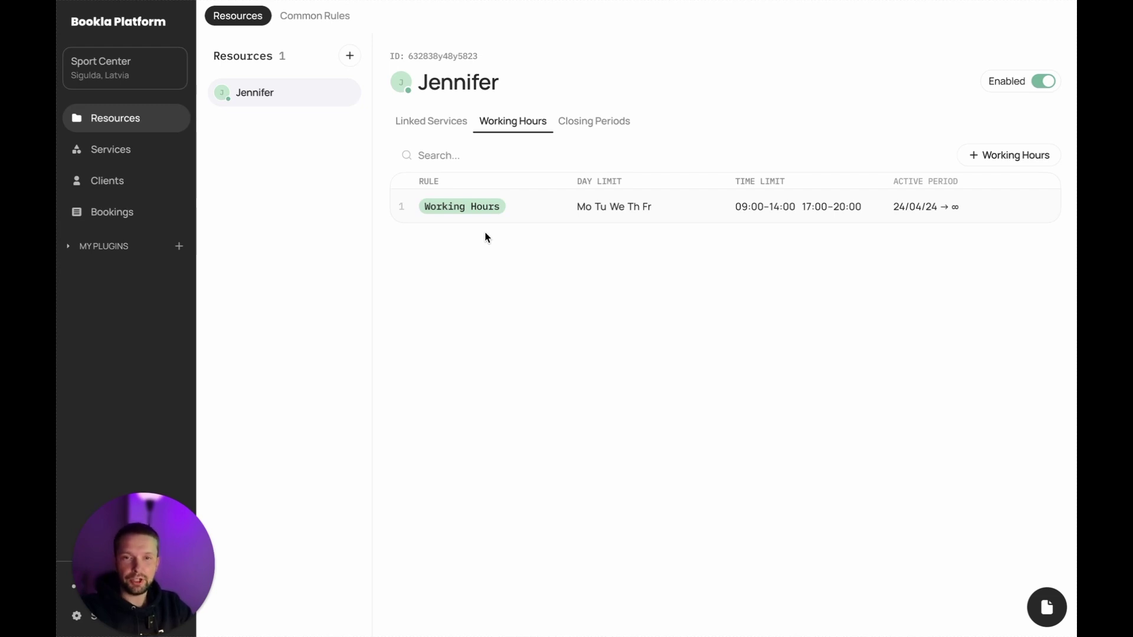
Run the curl request to the Bookla /resources endpoint in Warp
{"action": "key", "text": "super+Tab"}
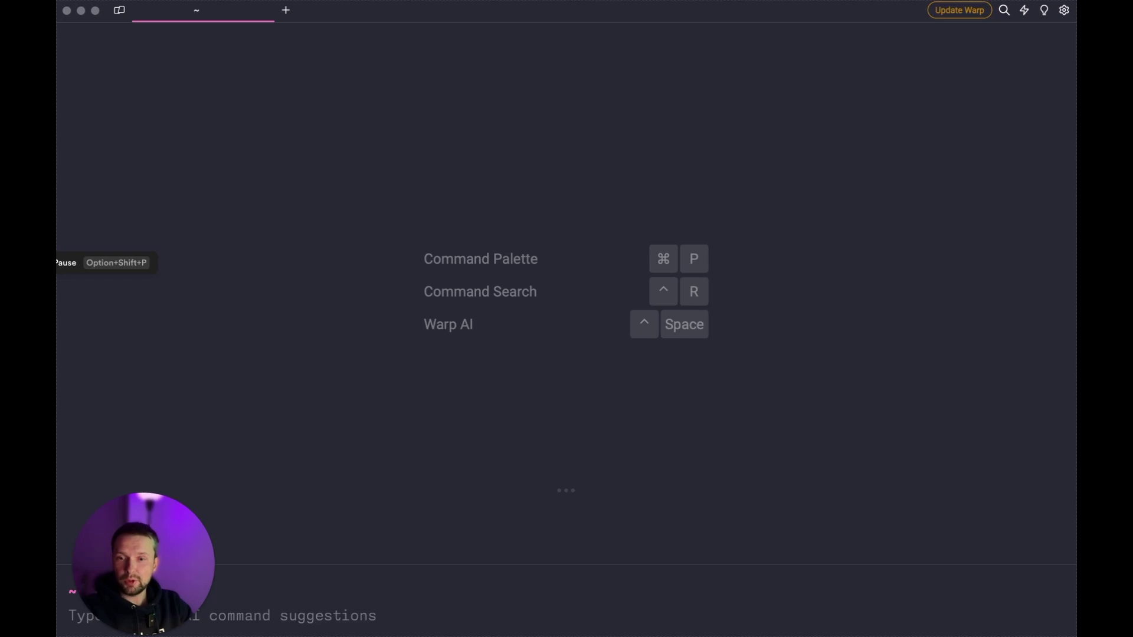
{"action": "left_click_drag", "start_coordinate": [154, 511], "coordinate": [991, 501]}
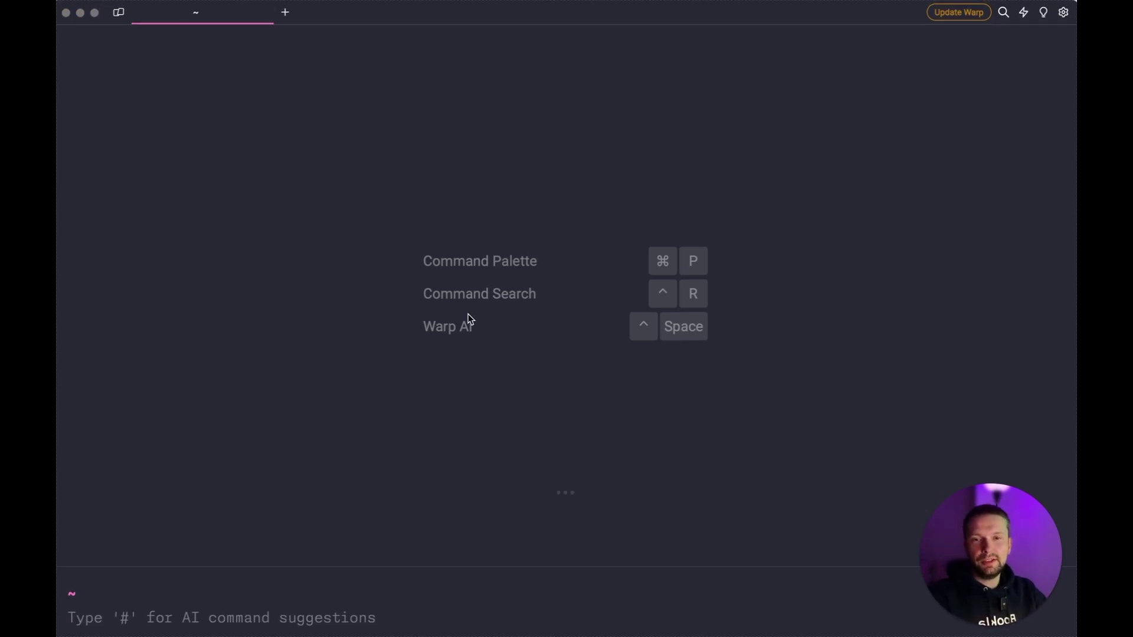
{"action": "left_click", "coordinate": [214, 621]}
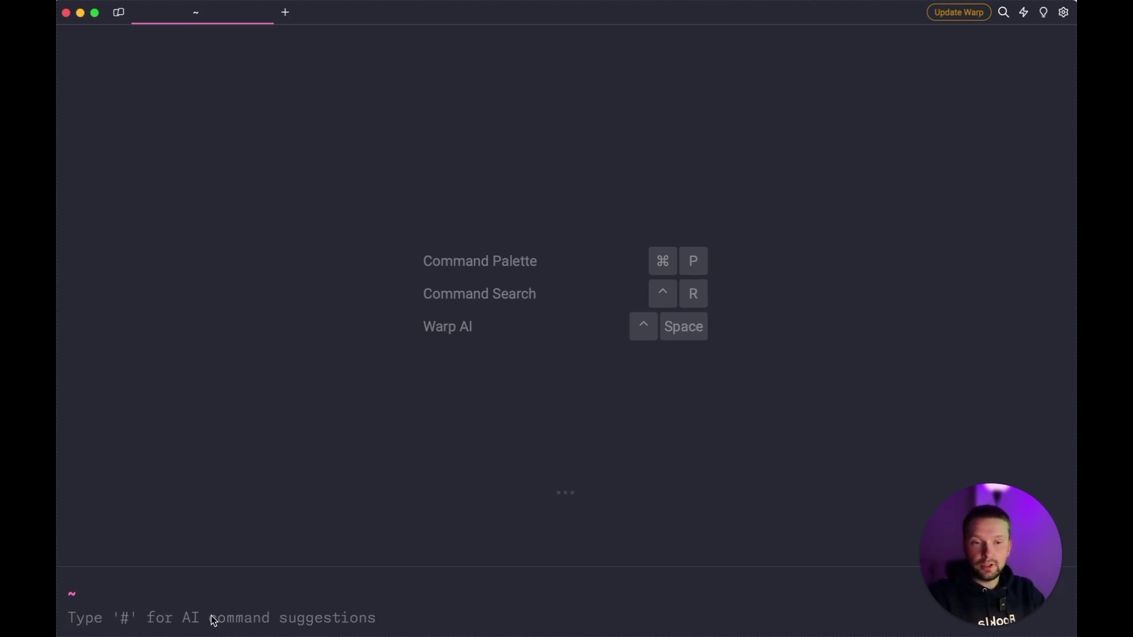
{"action": "key", "text": "super+v"}
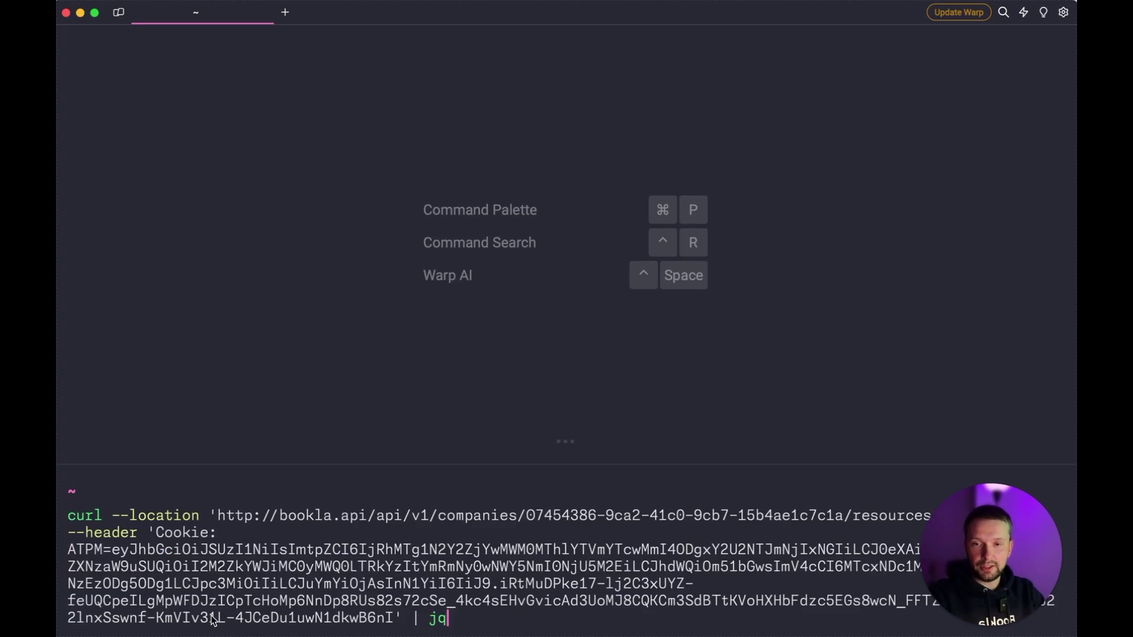
{"action": "key", "text": "Return"}
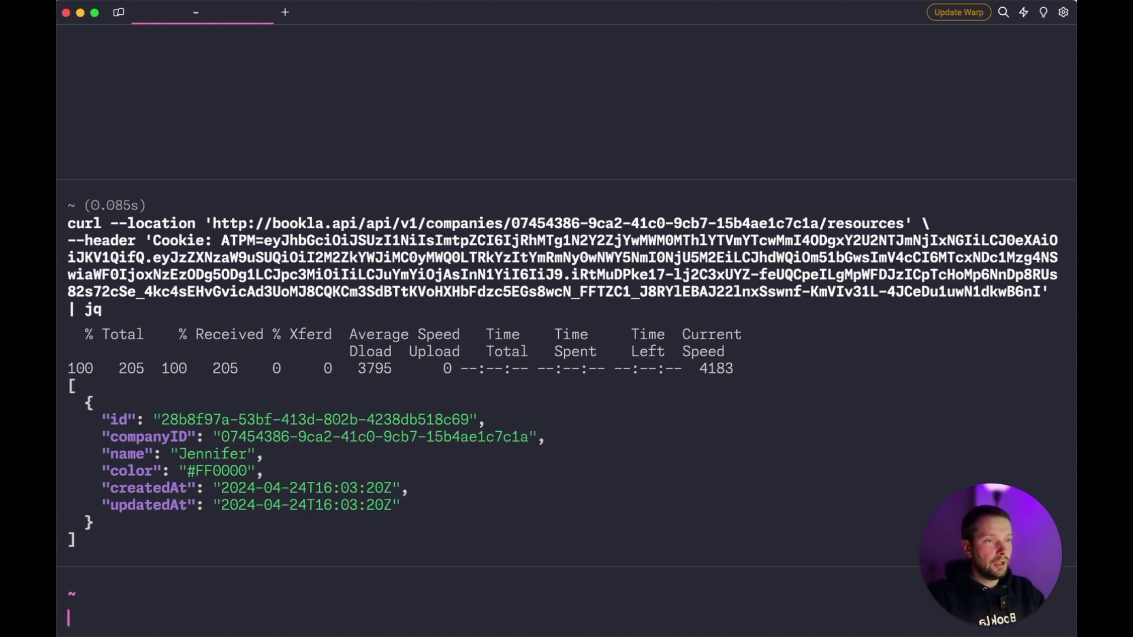
Run the /services curl request, returning the fixed-type Lesson service JSON
{"action": "key", "text": "super+Tab"}
{"action": "left_click", "coordinate": [178, 606]}
{"action": "key", "text": "super+v"}
{"action": "key", "text": "Return"}
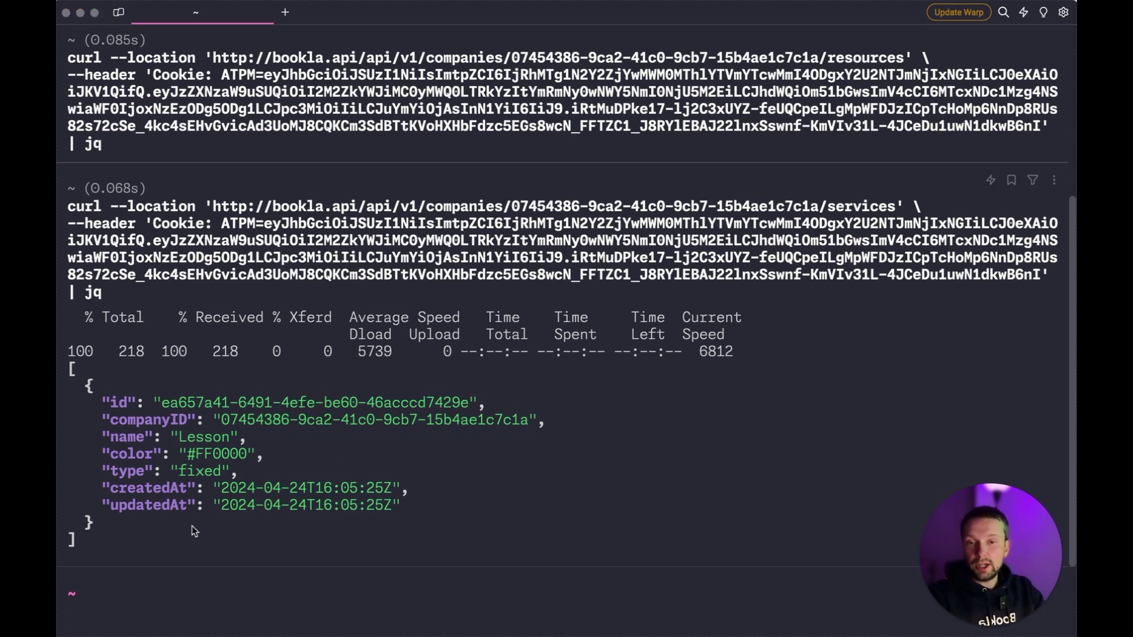
Run the jq-piped times request for 2024-04-25 and scroll through the hourly slots
{"action": "left_click", "coordinate": [160, 615]}
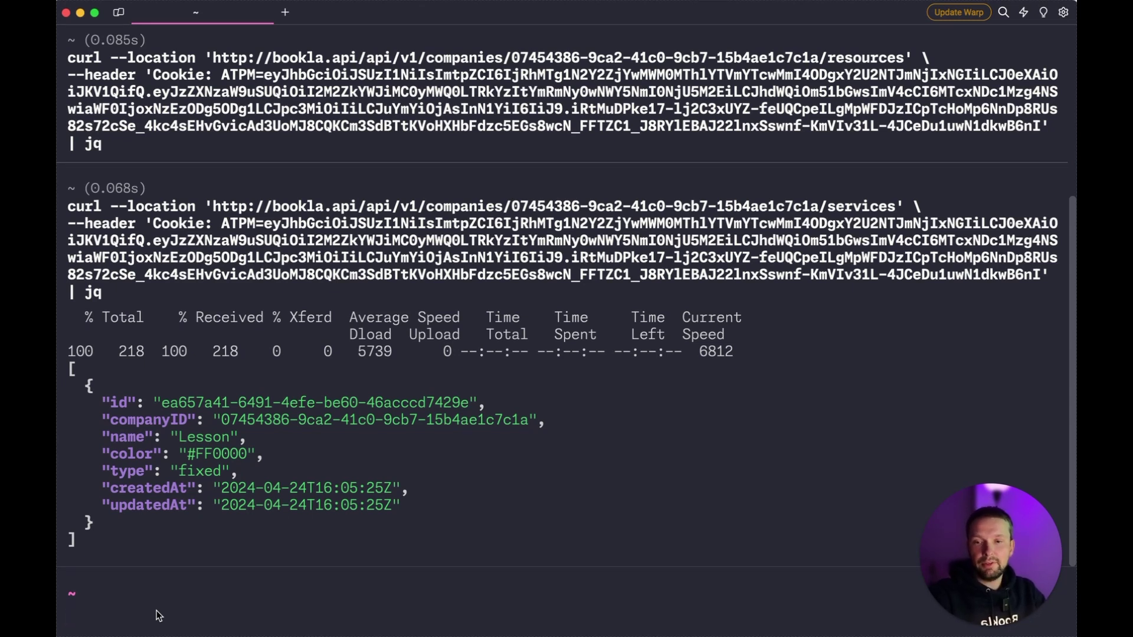
{"action": "key", "text": "super+v"}
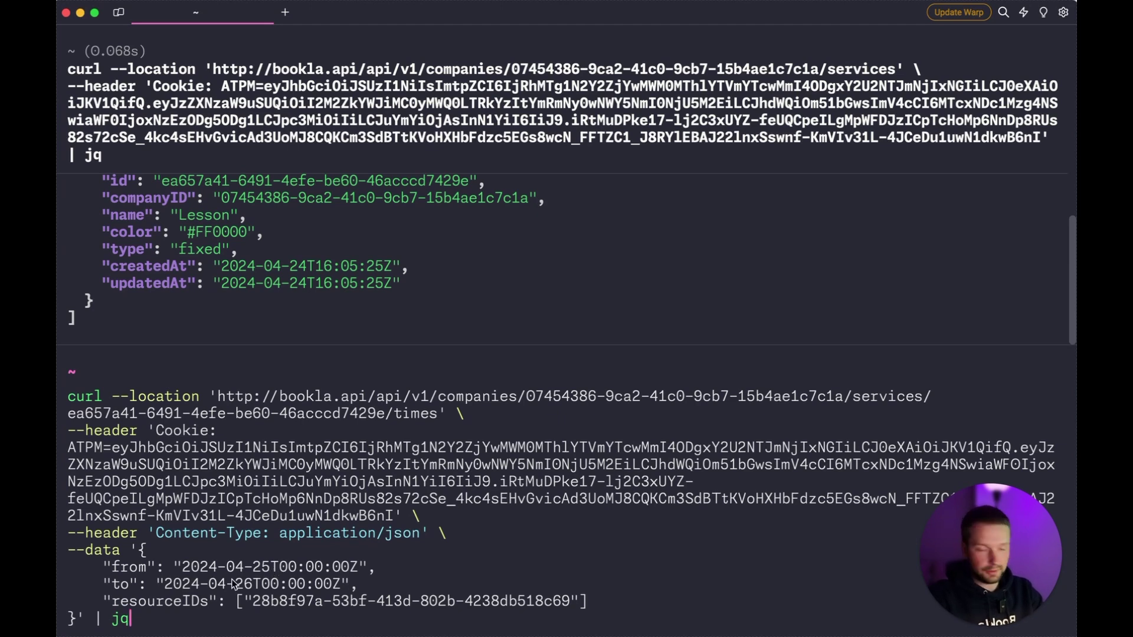
{"action": "key", "text": "Return"}
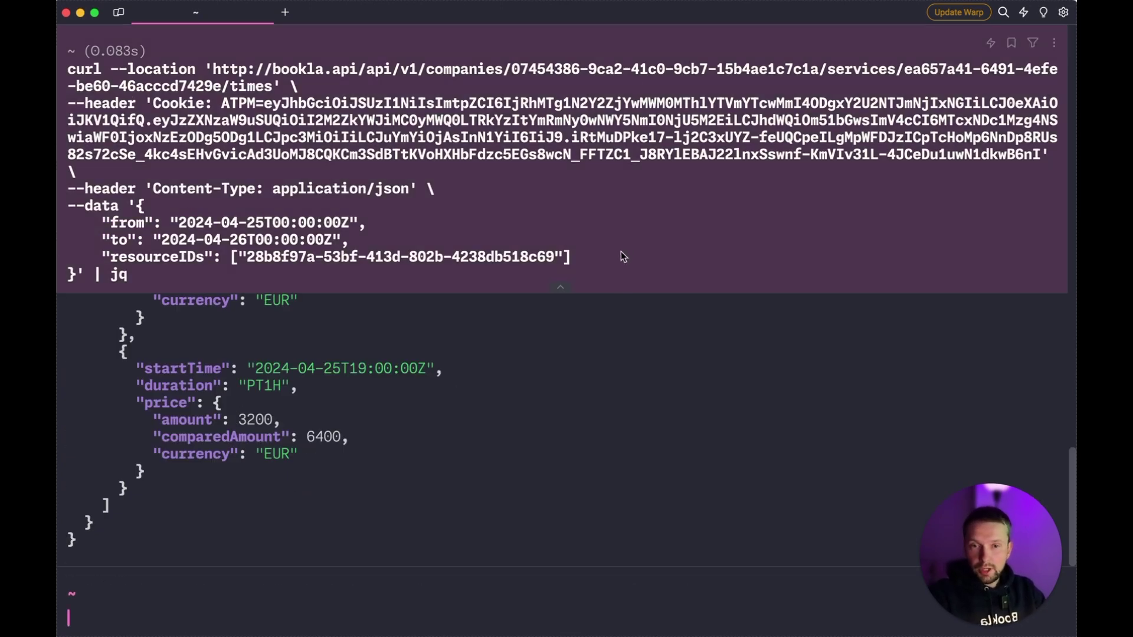
{"action": "scroll", "coordinate": [412, 353], "scroll_direction": "up", "scroll_amount": 10}
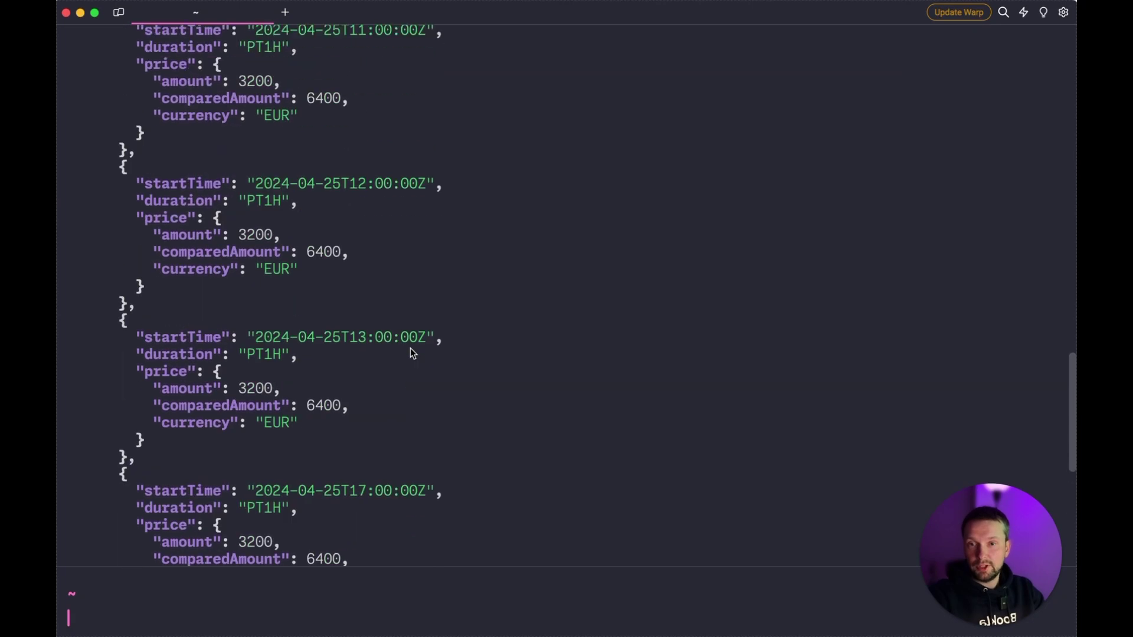
{"action": "scroll", "coordinate": [412, 353], "scroll_direction": "up", "scroll_amount": 10}
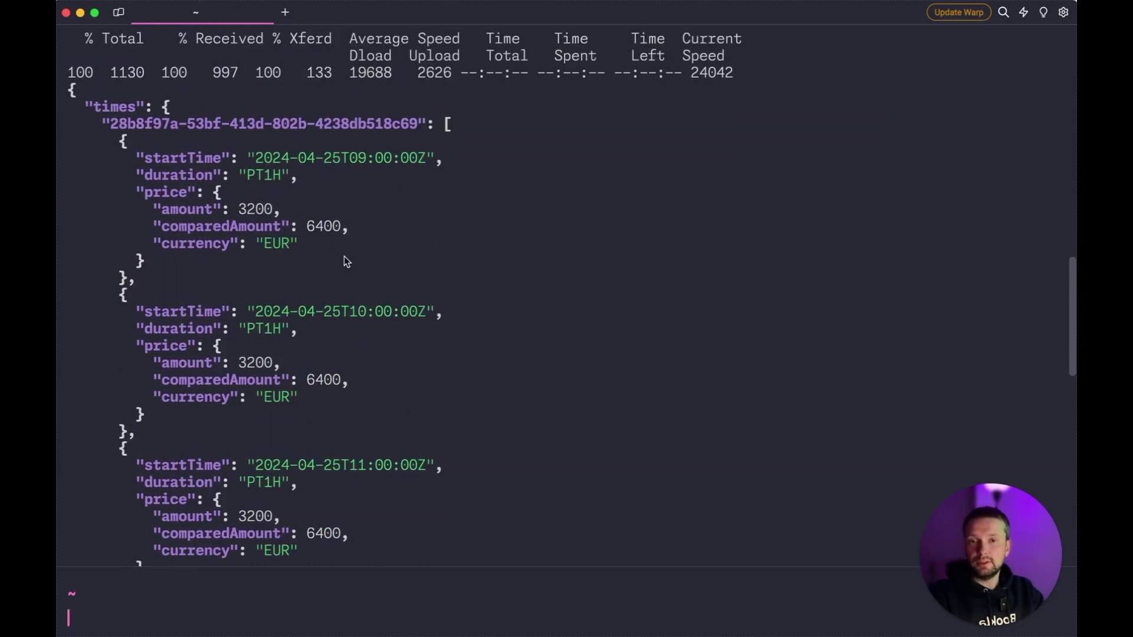
{"action": "scroll", "coordinate": [371, 308], "scroll_direction": "down", "scroll_amount": 6}
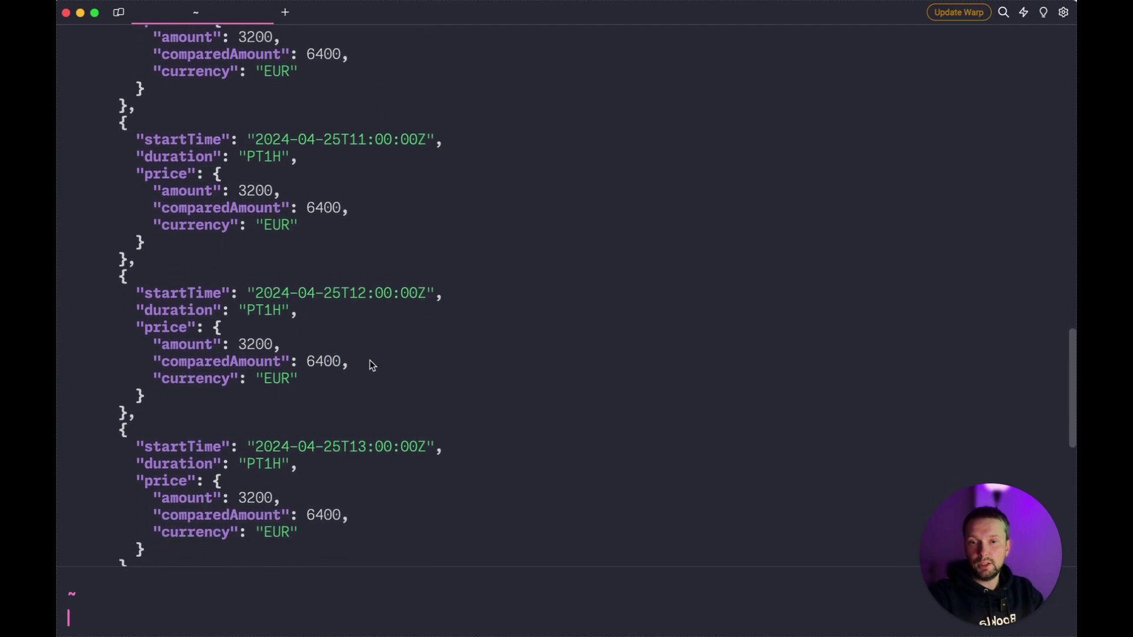
{"action": "scroll", "coordinate": [367, 377], "scroll_direction": "down", "scroll_amount": 2}
{"action": "scroll", "coordinate": [355, 377], "scroll_direction": "down", "scroll_amount": 4}
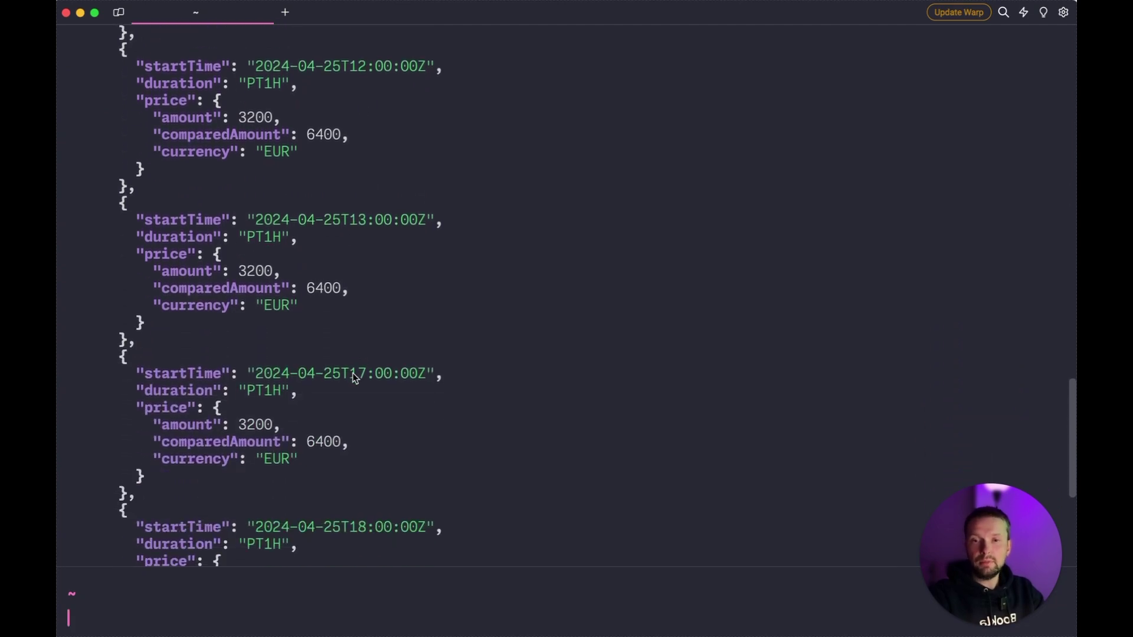
{"action": "scroll", "coordinate": [314, 319], "scroll_direction": "up", "scroll_amount": 1}
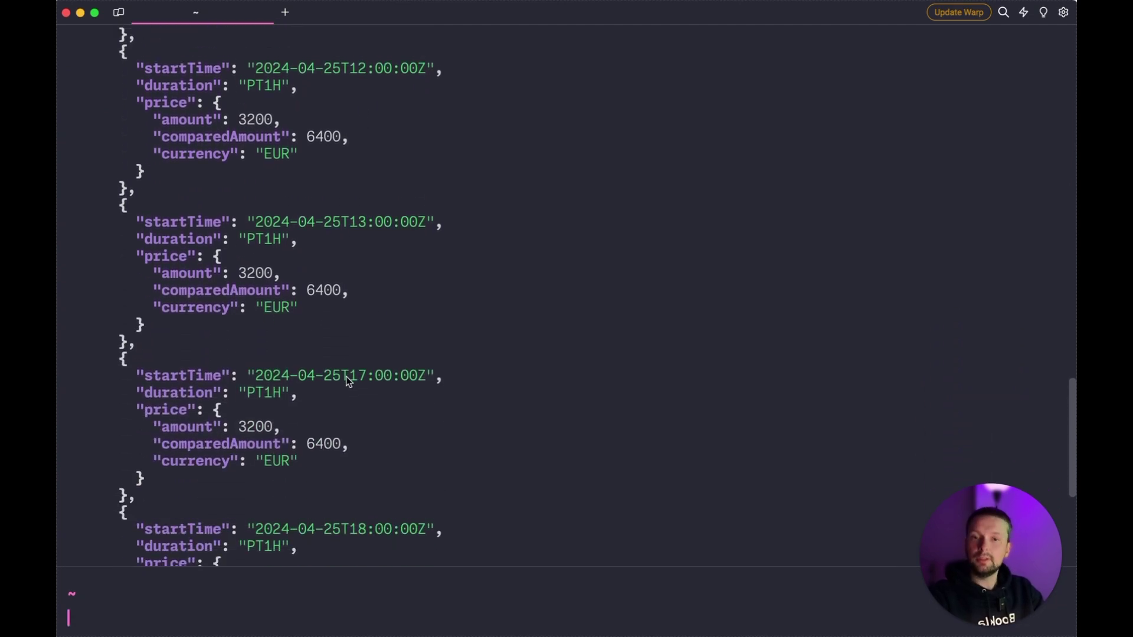
{"action": "scroll", "coordinate": [350, 380], "scroll_direction": "down", "scroll_amount": 5}
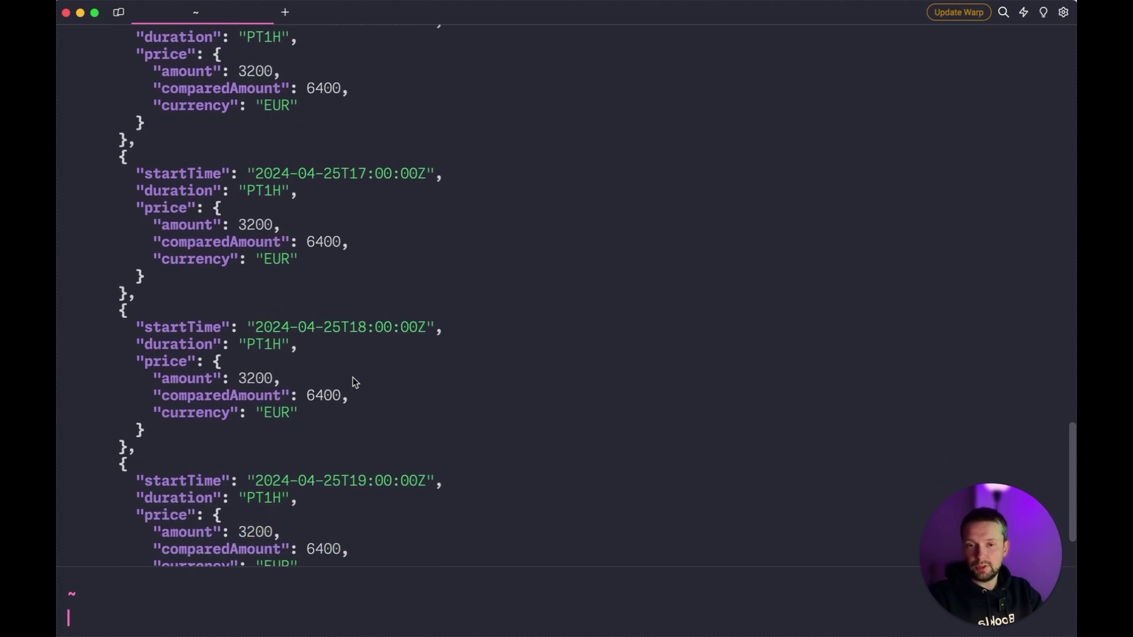
{"action": "scroll", "coordinate": [353, 380], "scroll_direction": "down", "scroll_amount": 3}
{"action": "scroll", "coordinate": [354, 380], "scroll_direction": "up", "scroll_amount": 3}
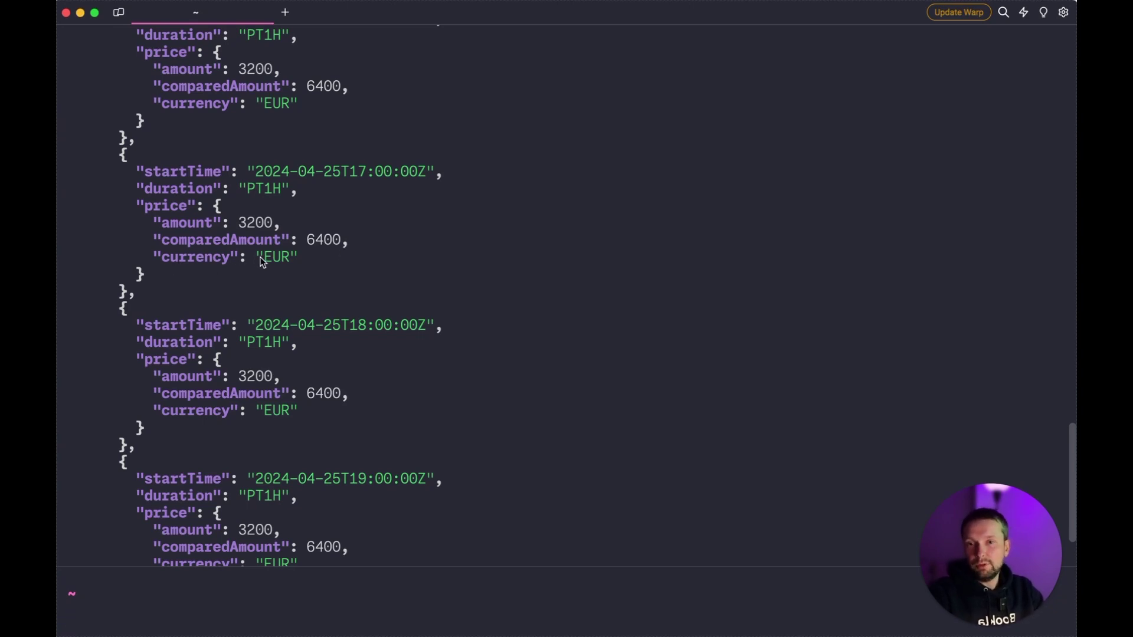
{"action": "scroll", "coordinate": [263, 262], "scroll_direction": "down", "scroll_amount": 3}
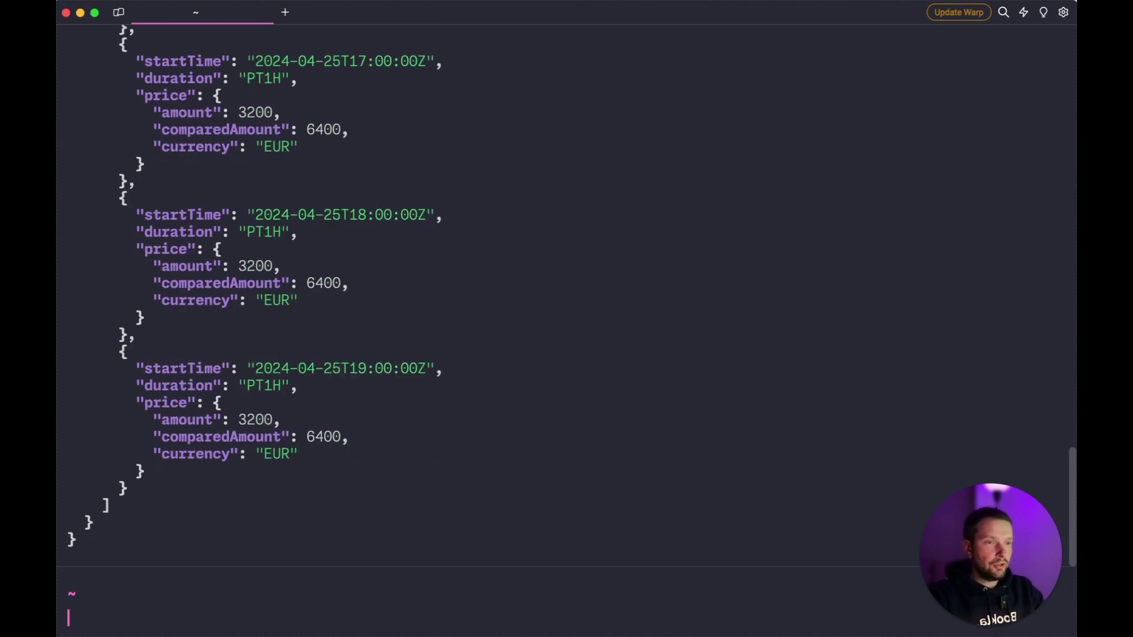
Send the POST /bookings request for the Lesson at 2024-04-25T13:00:00Z
{"action": "key", "text": "super+Tab"}
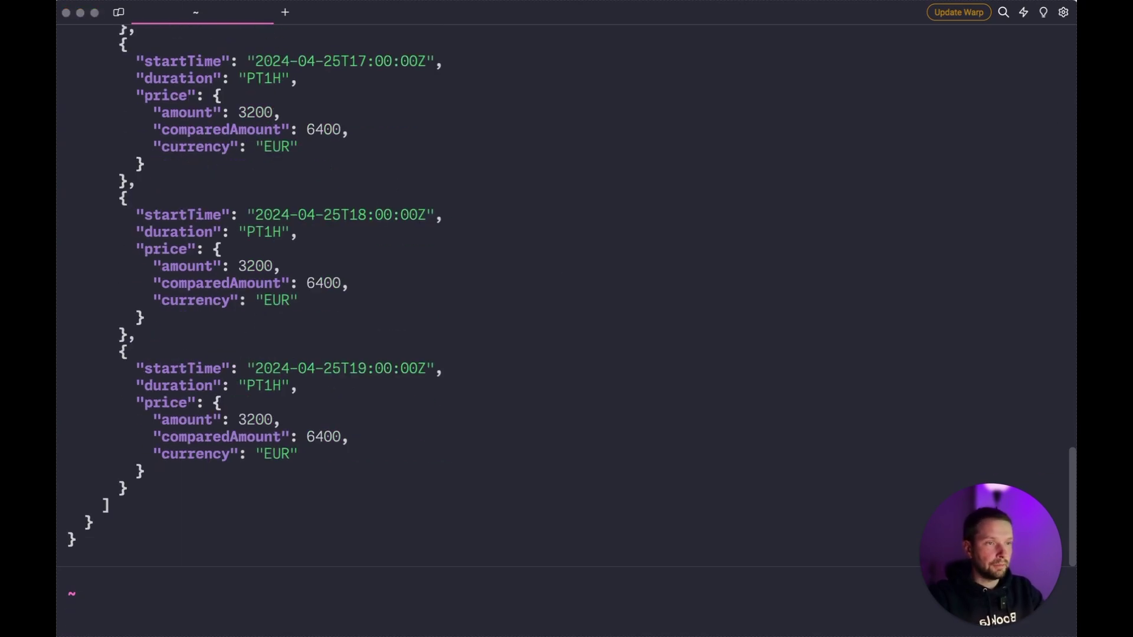
{"action": "key", "text": "super+Tab"}
{"action": "key", "text": "super+v"}
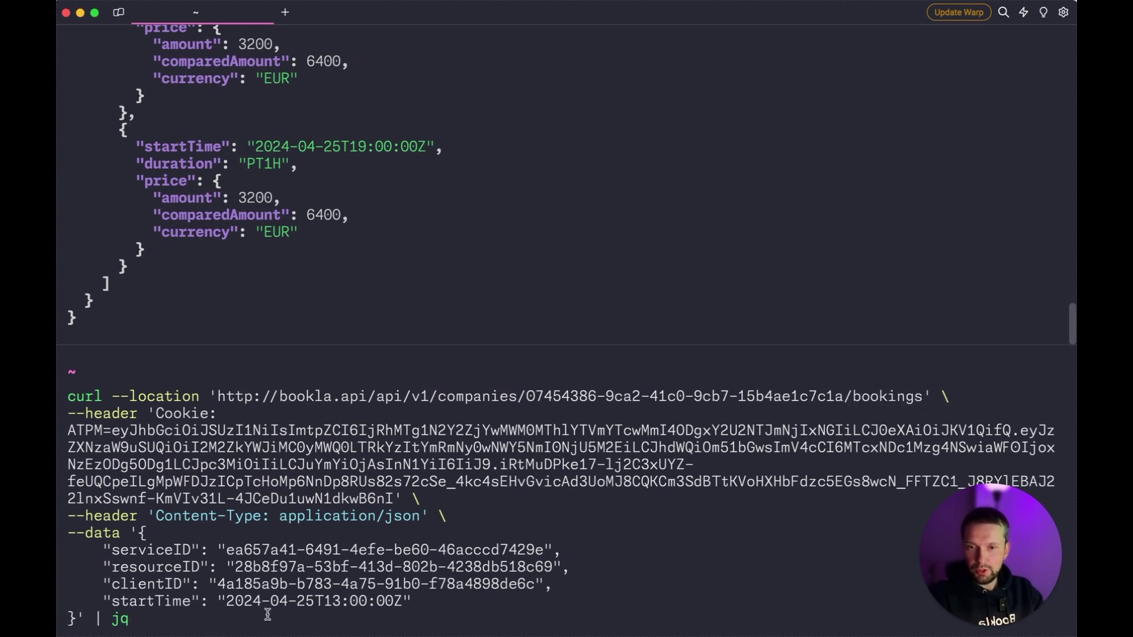
{"action": "left_click_drag", "start_coordinate": [323, 601], "coordinate": [347, 602]}
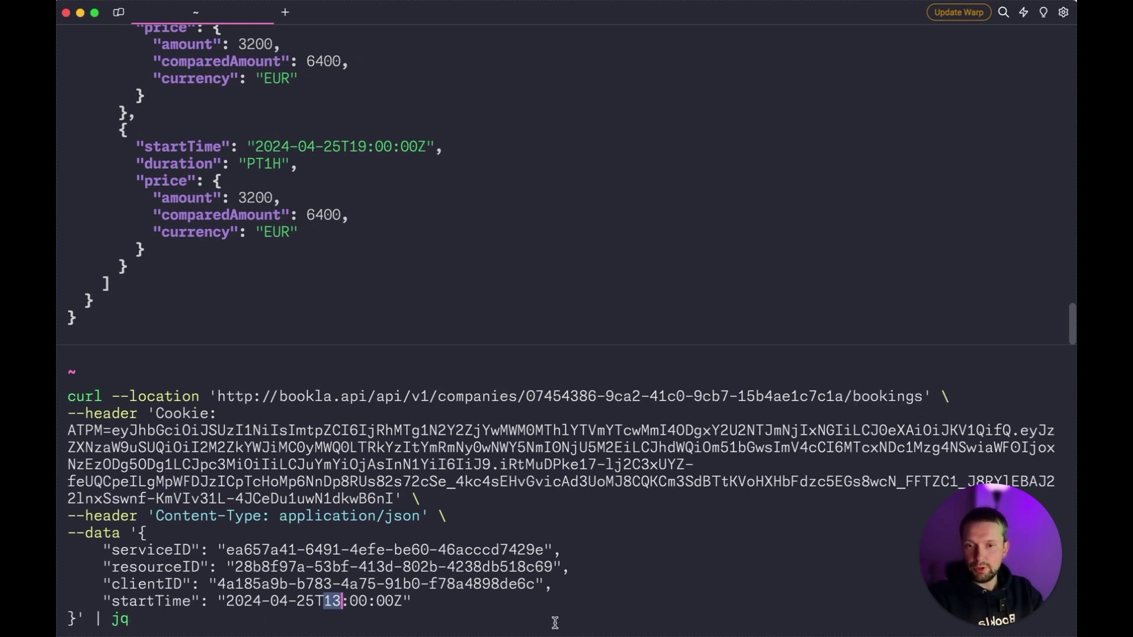
{"action": "left_click", "coordinate": [489, 616]}
{"action": "key", "text": "Return"}
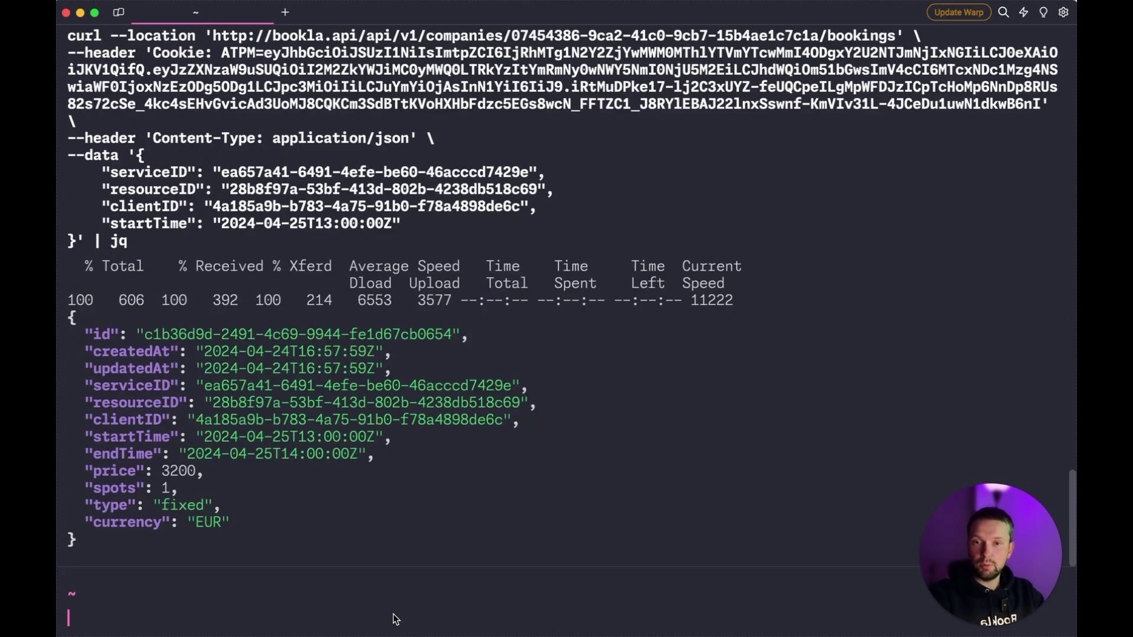
{"action": "scroll", "coordinate": [390, 515], "scroll_direction": "up", "scroll_amount": 1}
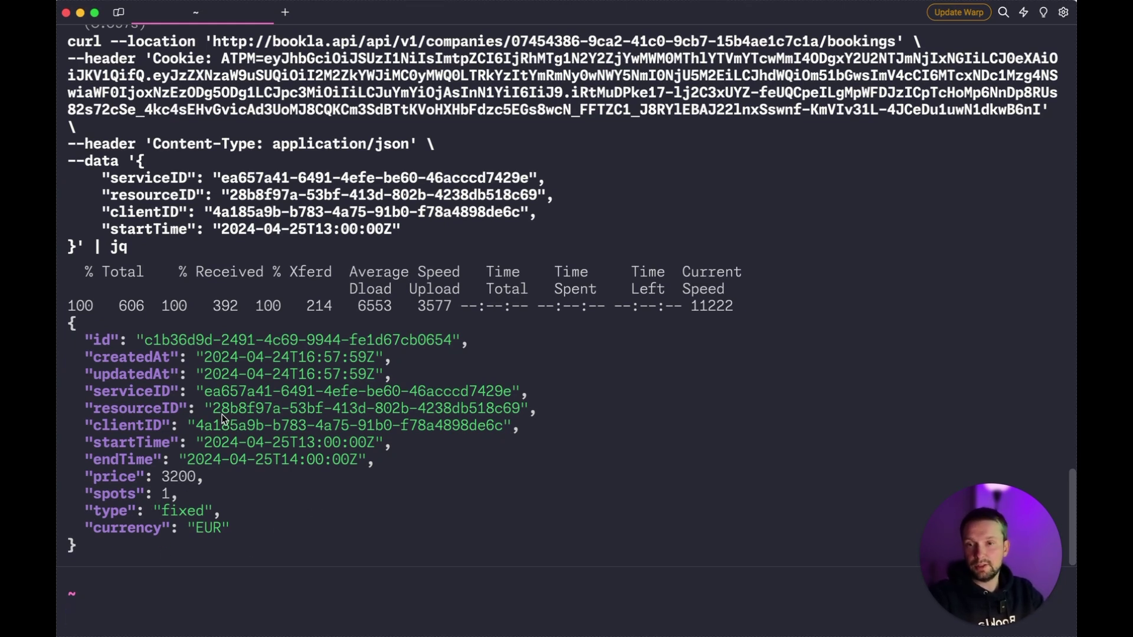
Re-run the available-times curl request and confirm the slot after 12:00 is now 17:00
{"action": "scroll", "coordinate": [224, 419], "scroll_direction": "up", "scroll_amount": 1}
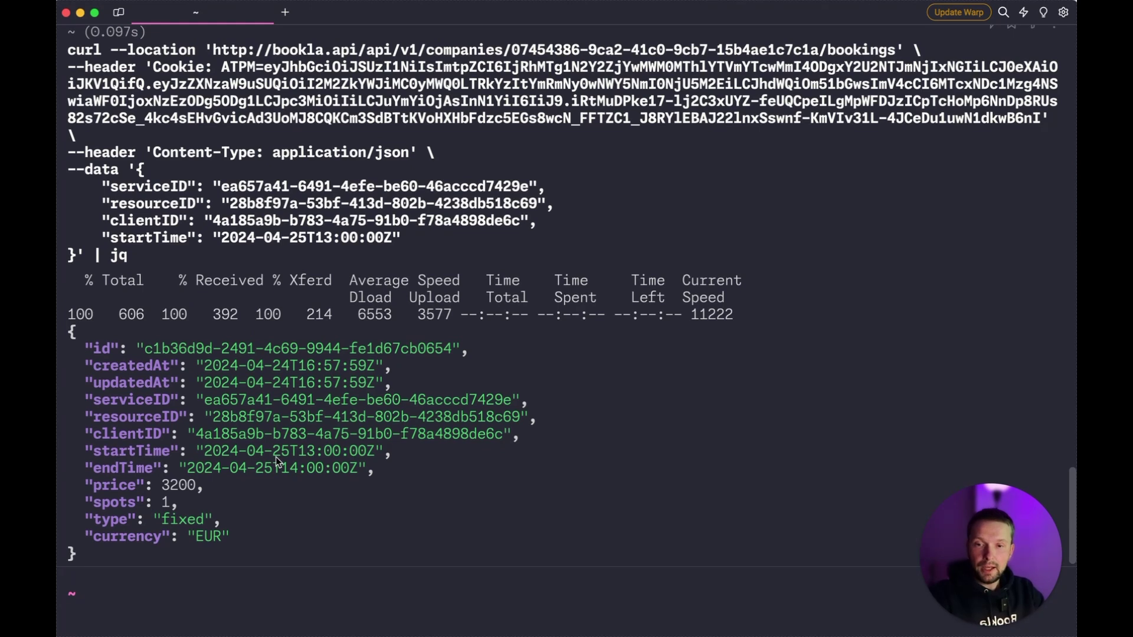
{"action": "key", "text": "Up"}
{"action": "key", "text": "Up"}
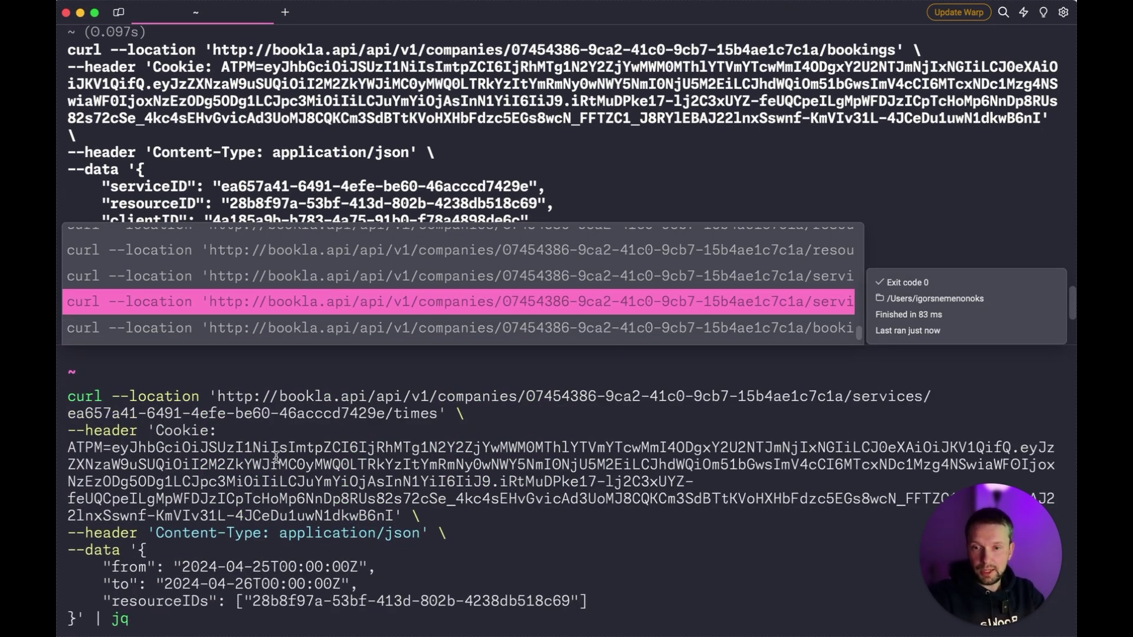
{"action": "key", "text": "Return"}
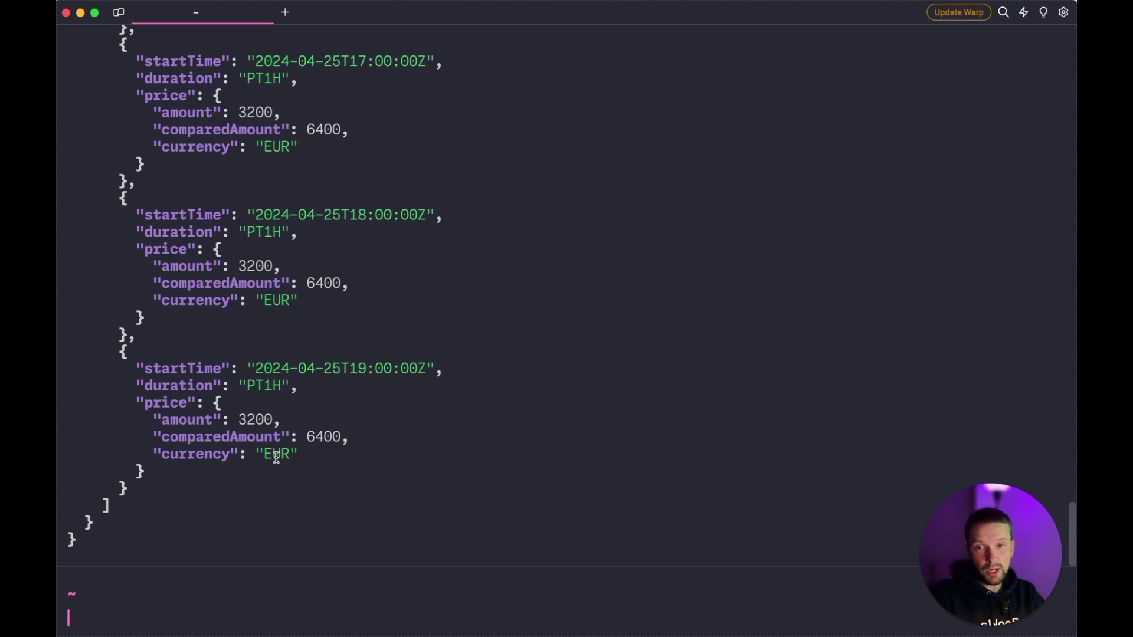
{"action": "scroll", "coordinate": [384, 301], "scroll_direction": "up", "scroll_amount": 10}
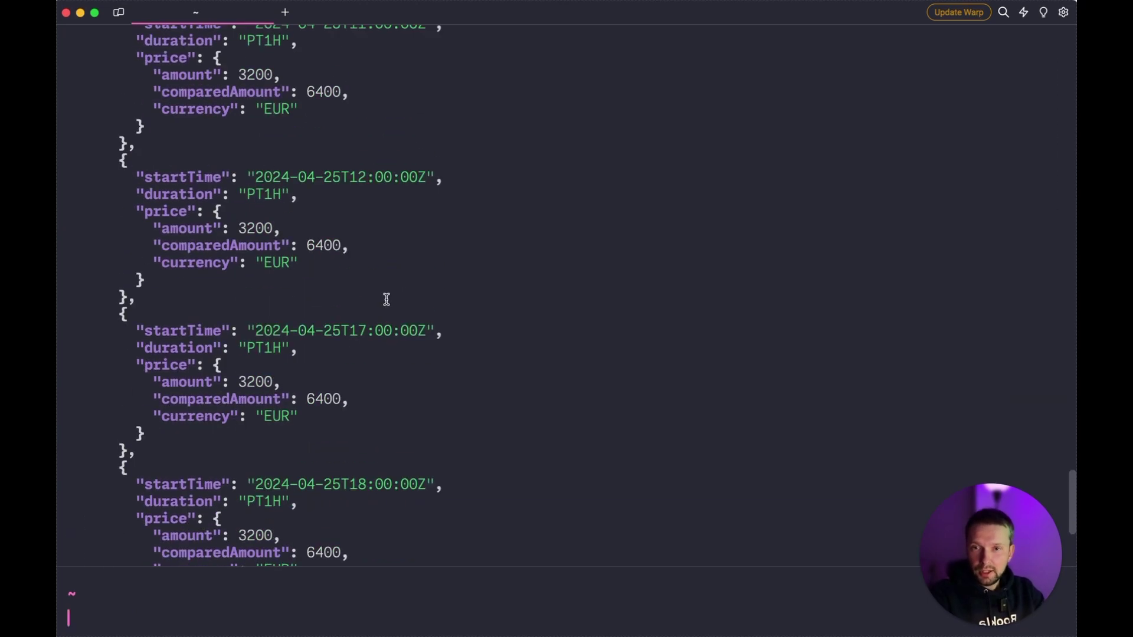
{"action": "scroll", "coordinate": [387, 300], "scroll_direction": "up", "scroll_amount": 3}
{"action": "scroll", "coordinate": [385, 301], "scroll_direction": "down", "scroll_amount": 5}
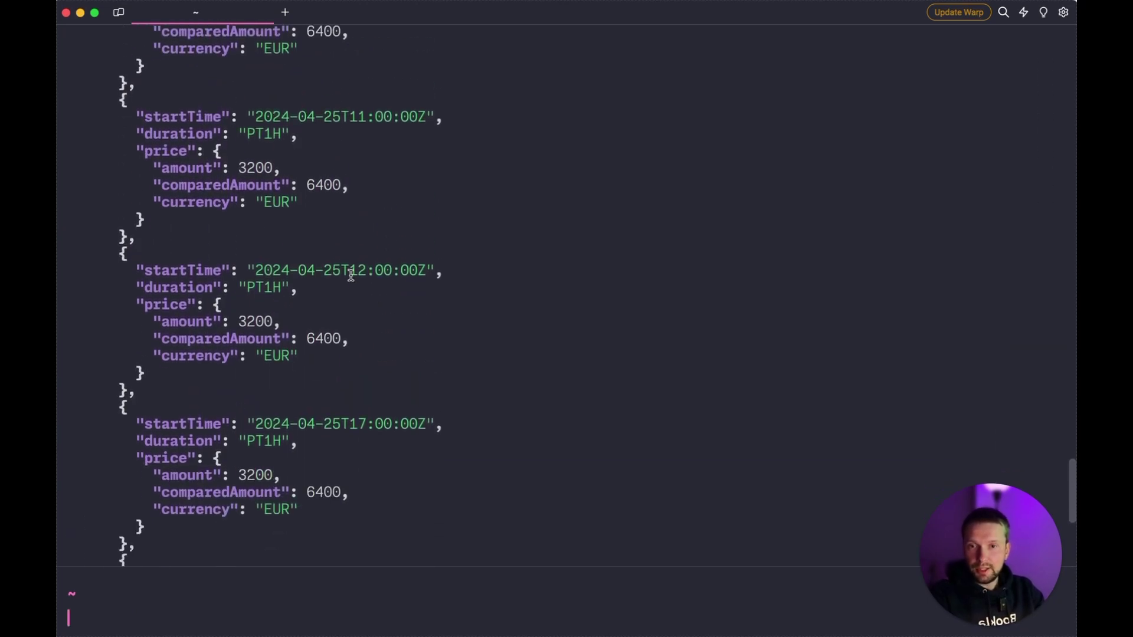
{"action": "left_click_drag", "start_coordinate": [350, 271], "coordinate": [364, 270]}
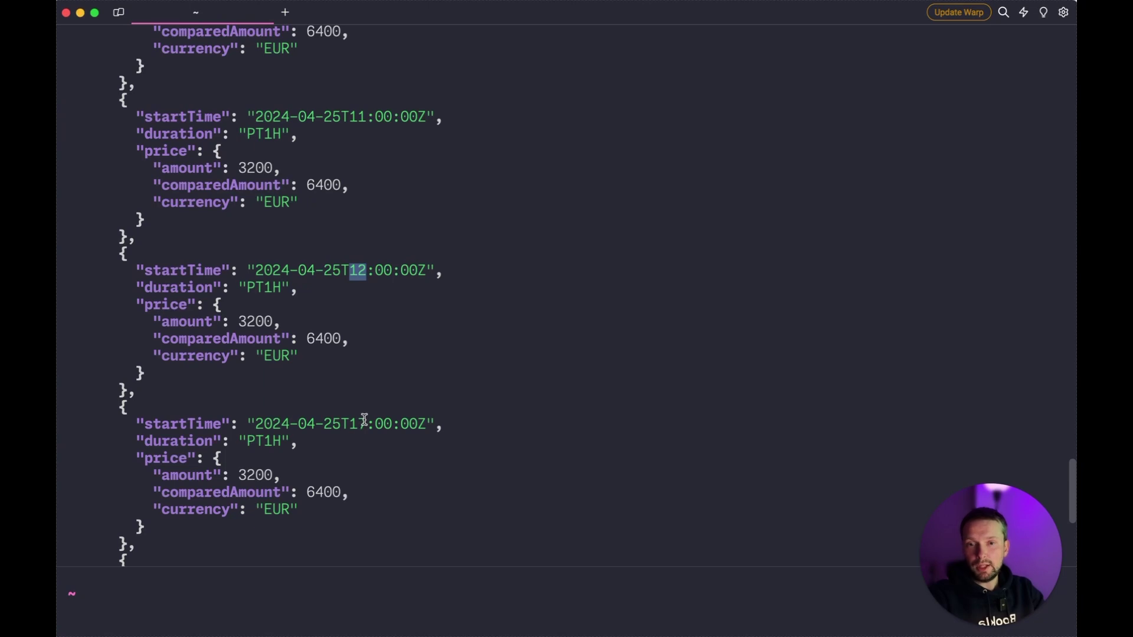
{"action": "left_click_drag", "start_coordinate": [359, 424], "coordinate": [353, 424]}
{"action": "left_click", "coordinate": [466, 405]}
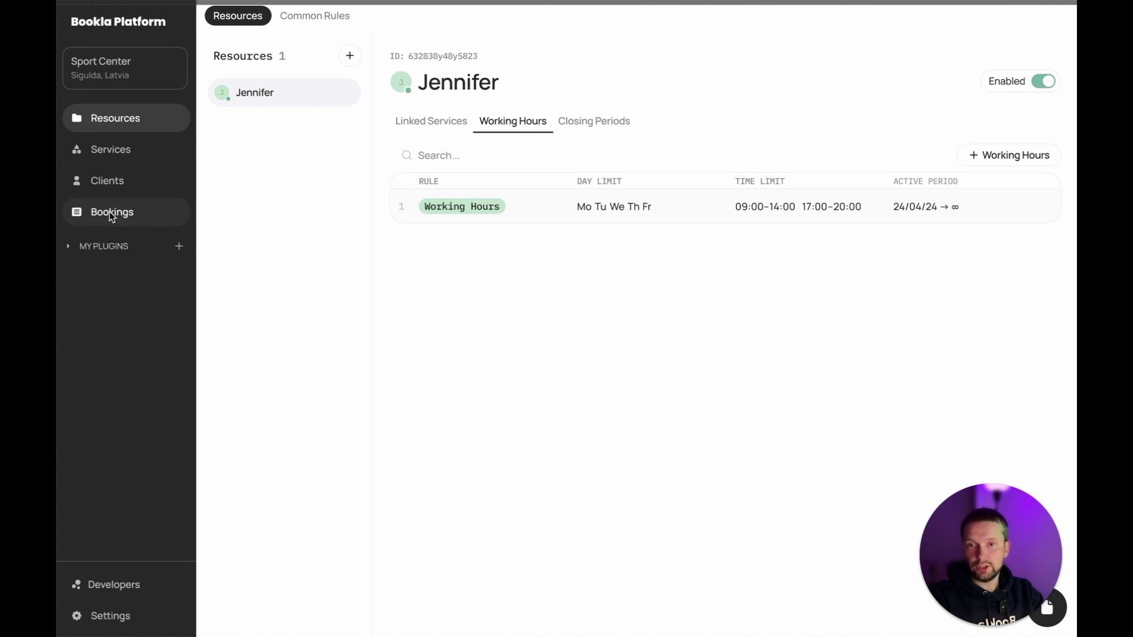
Show the Bookings table with the approved 13:00–14:00 Lesson booking at €32.00
{"action": "left_click", "coordinate": [110, 215]}
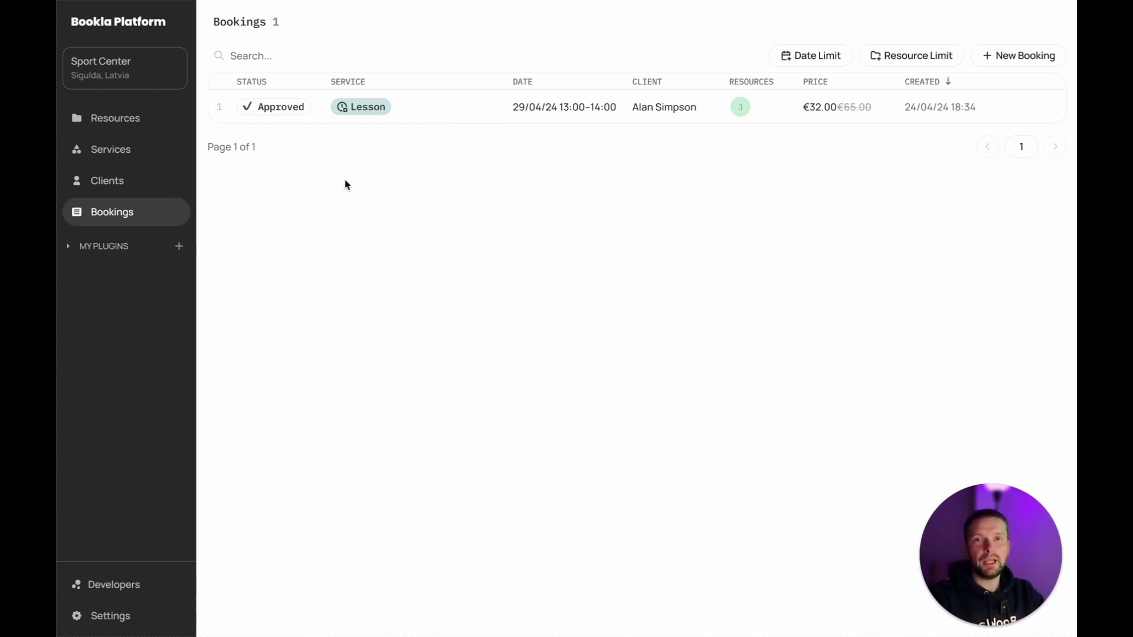
Browse the Discover Plugins catalogue: add-ons, coupons, gift cards, and Stripe, PayPal, Adyen payments
{"action": "left_click", "coordinate": [179, 247]}
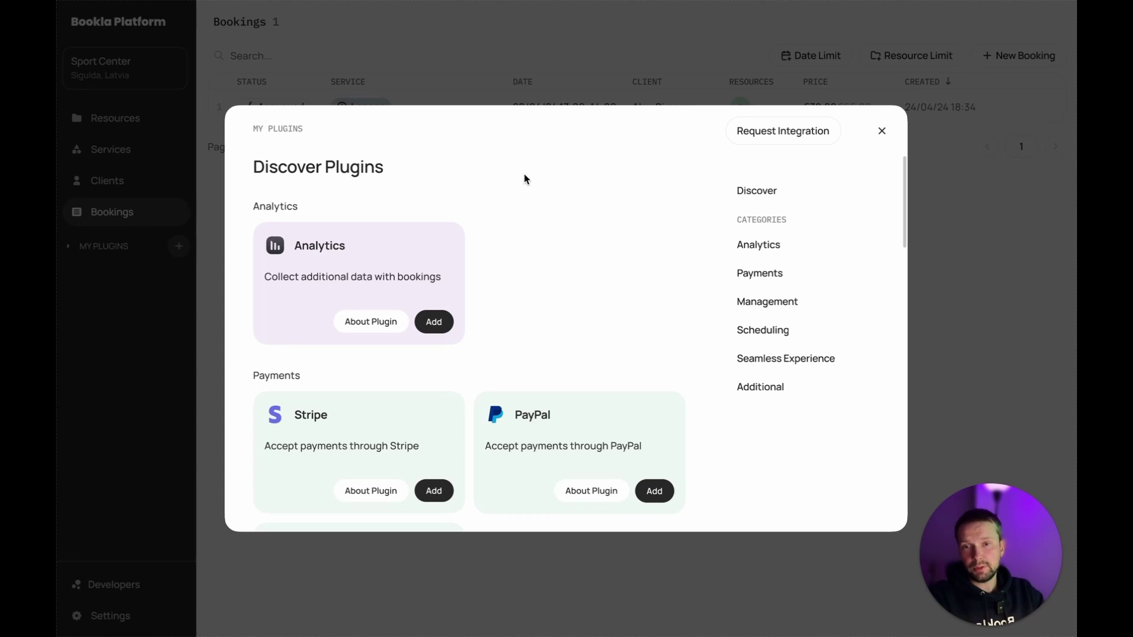
{"action": "scroll", "coordinate": [405, 248], "scroll_direction": "down", "scroll_amount": 2}
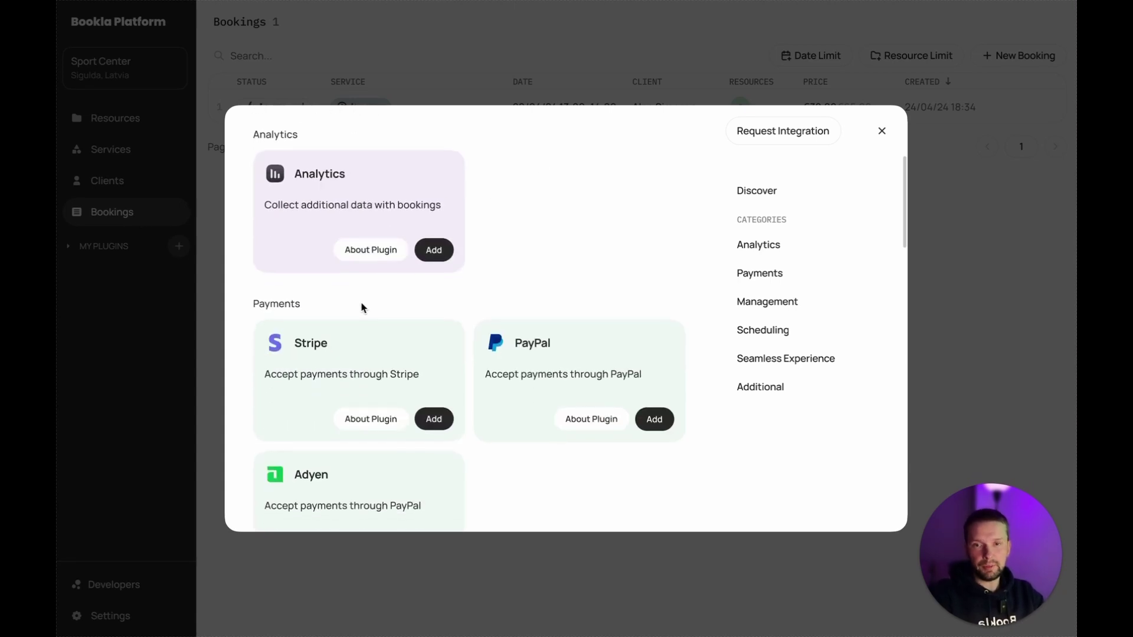
{"action": "scroll", "coordinate": [362, 307], "scroll_direction": "down", "scroll_amount": 1}
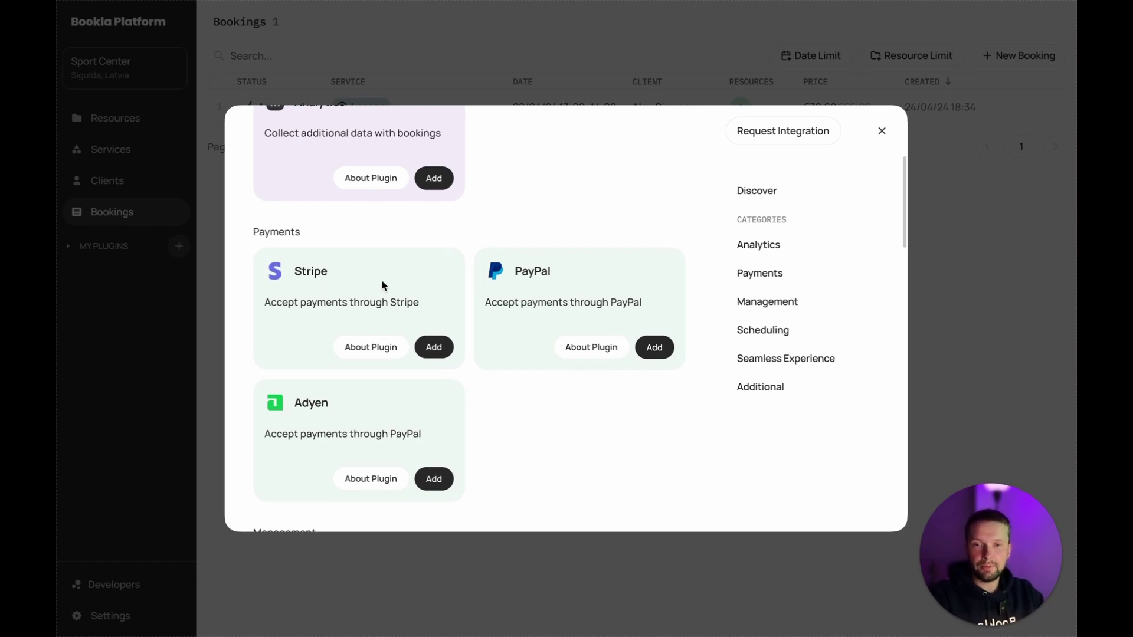
{"action": "scroll", "coordinate": [398, 281], "scroll_direction": "down", "scroll_amount": 4}
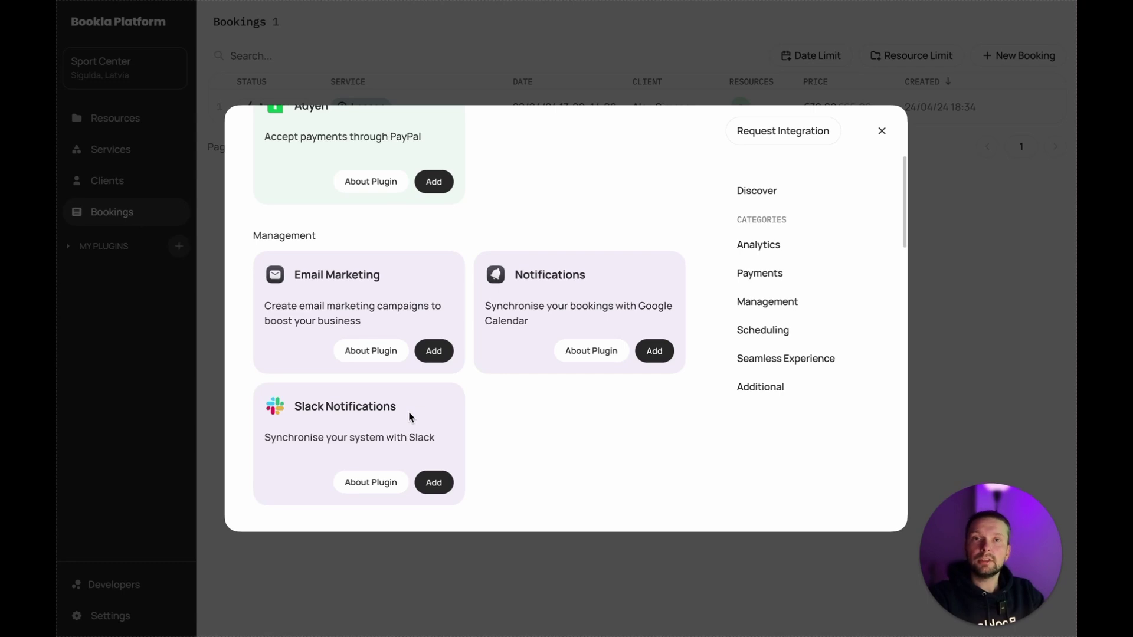
{"action": "scroll", "coordinate": [411, 416], "scroll_direction": "down", "scroll_amount": 5}
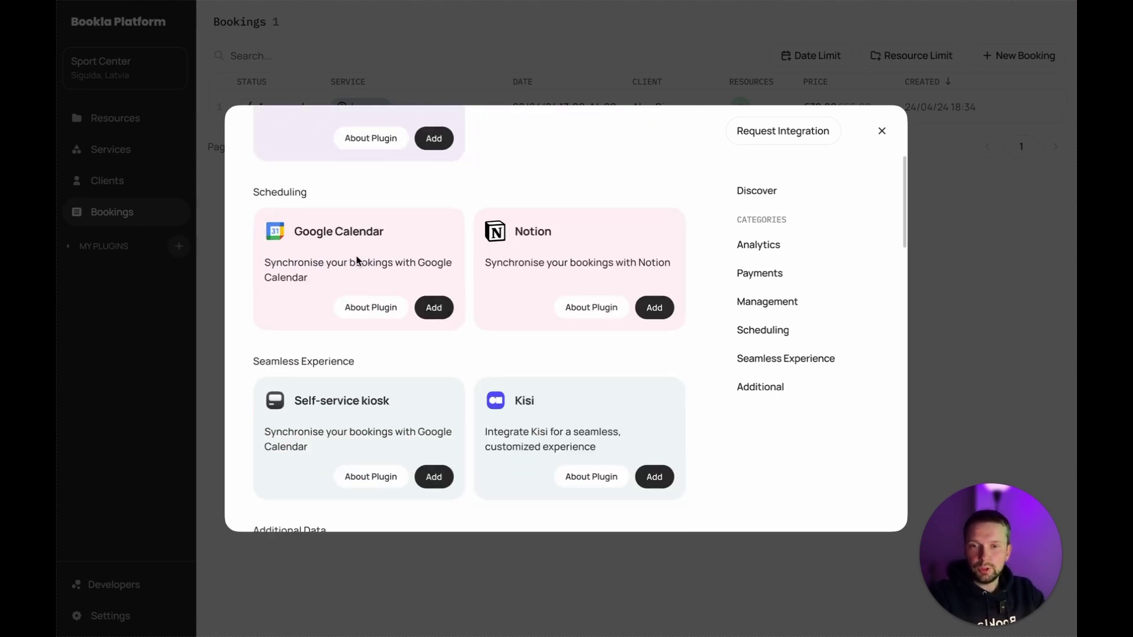
{"action": "scroll", "coordinate": [356, 260], "scroll_direction": "down", "scroll_amount": 2}
{"action": "scroll", "coordinate": [356, 261], "scroll_direction": "down", "scroll_amount": 4}
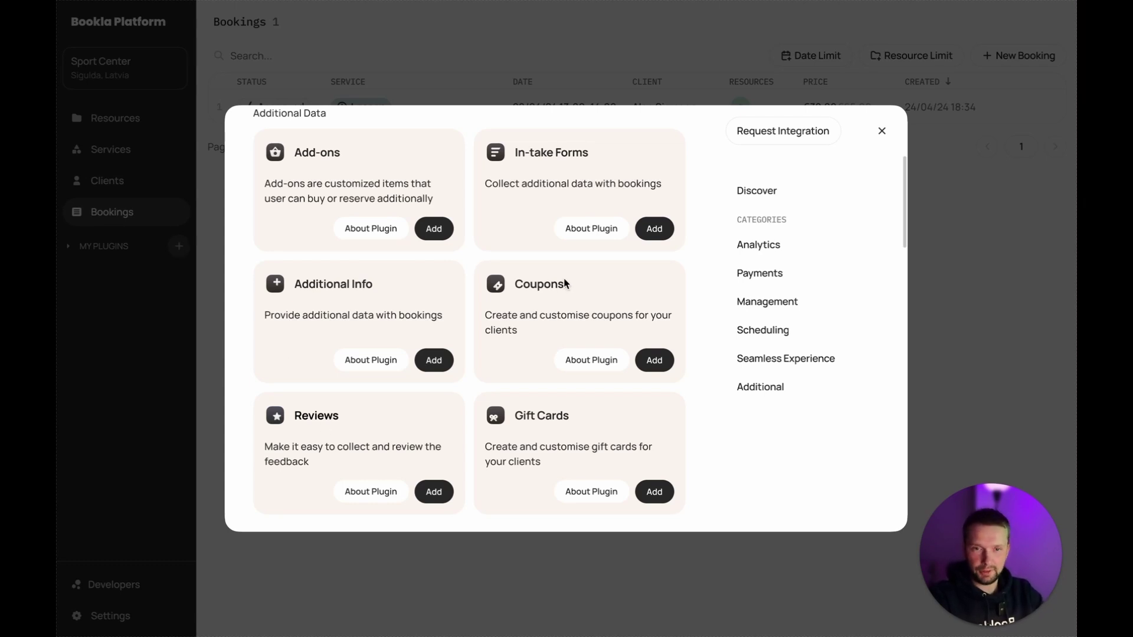
{"action": "scroll", "coordinate": [531, 312], "scroll_direction": "up", "scroll_amount": 10}
{"action": "scroll", "coordinate": [530, 313], "scroll_direction": "up", "scroll_amount": 1}
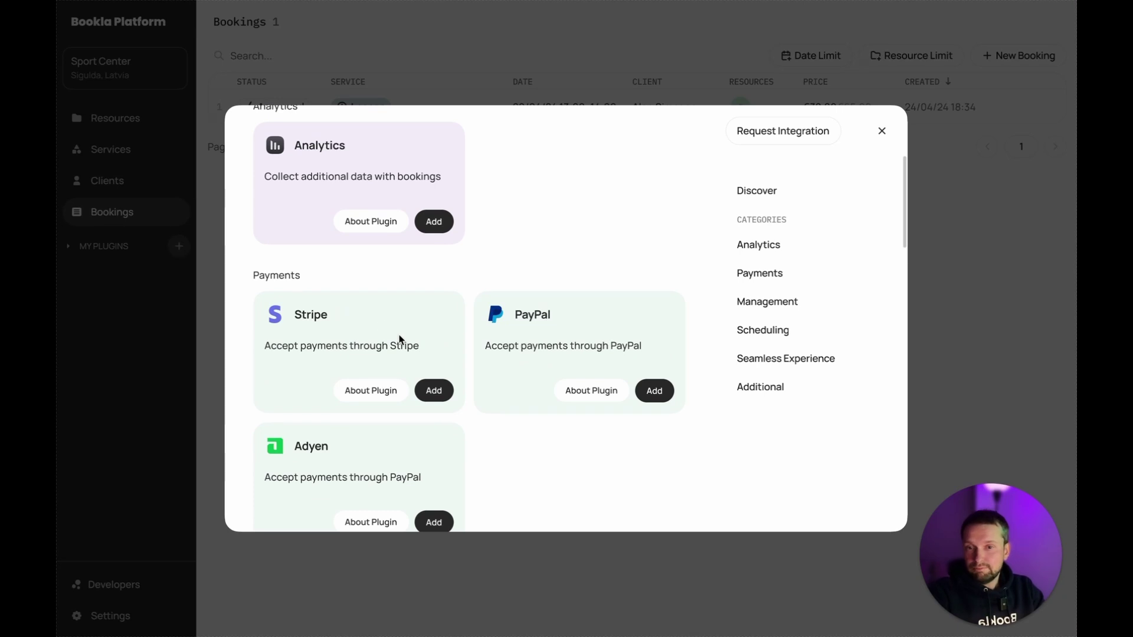
Add the Stripe payments plugin and close the plugin catalogue to reach Connect Stripe
{"action": "left_click", "coordinate": [434, 390]}
{"action": "scroll", "coordinate": [488, 318], "scroll_direction": "up", "scroll_amount": 2}
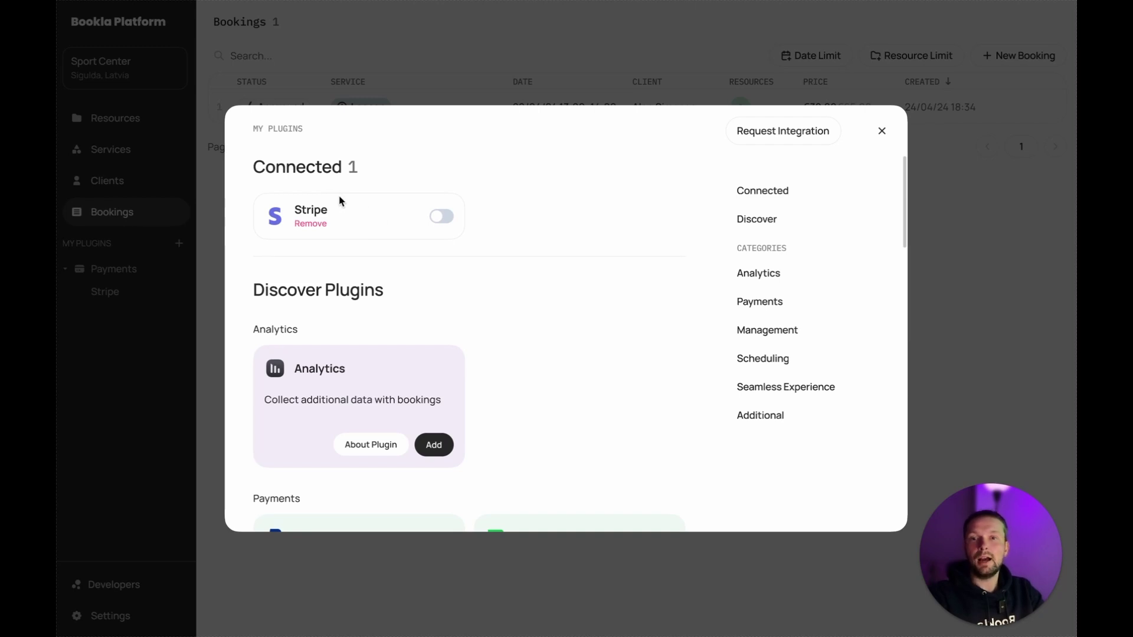
{"action": "left_click", "coordinate": [881, 131]}
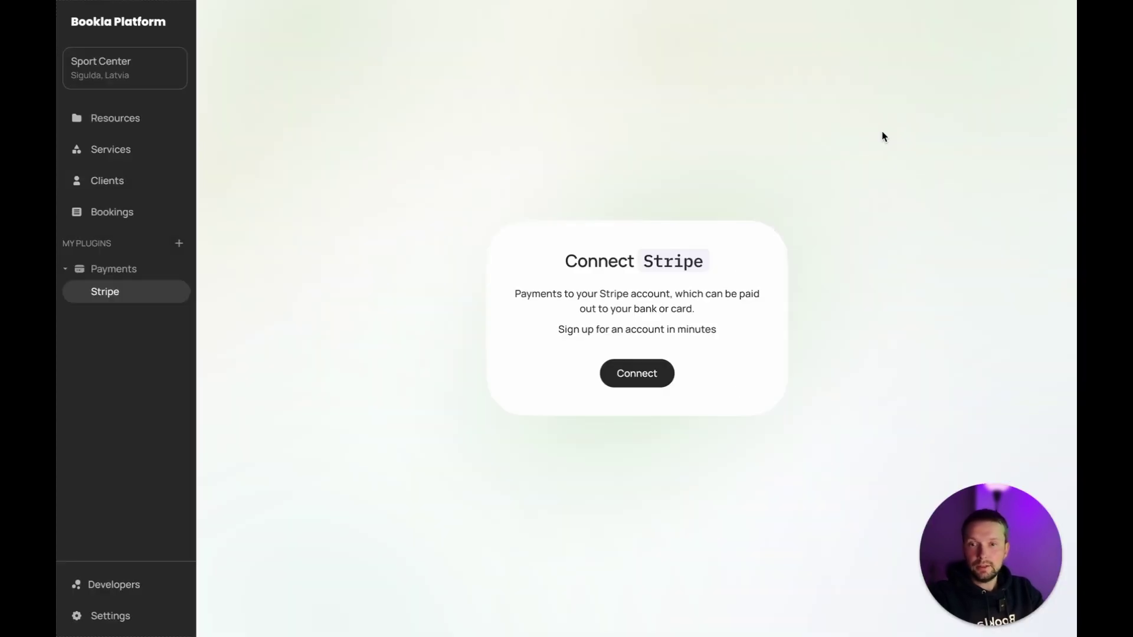